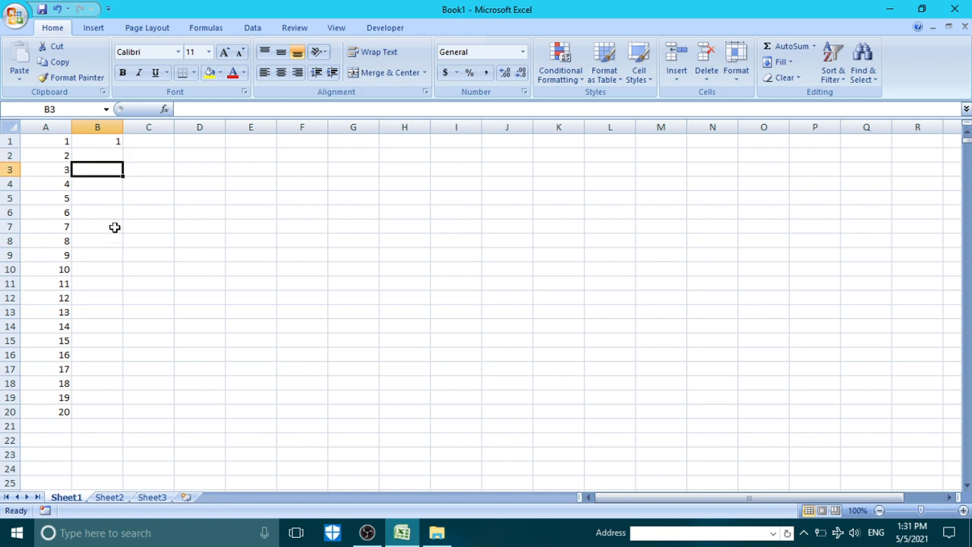
pyautogui.click(113, 226)
pyautogui.click(125, 211)
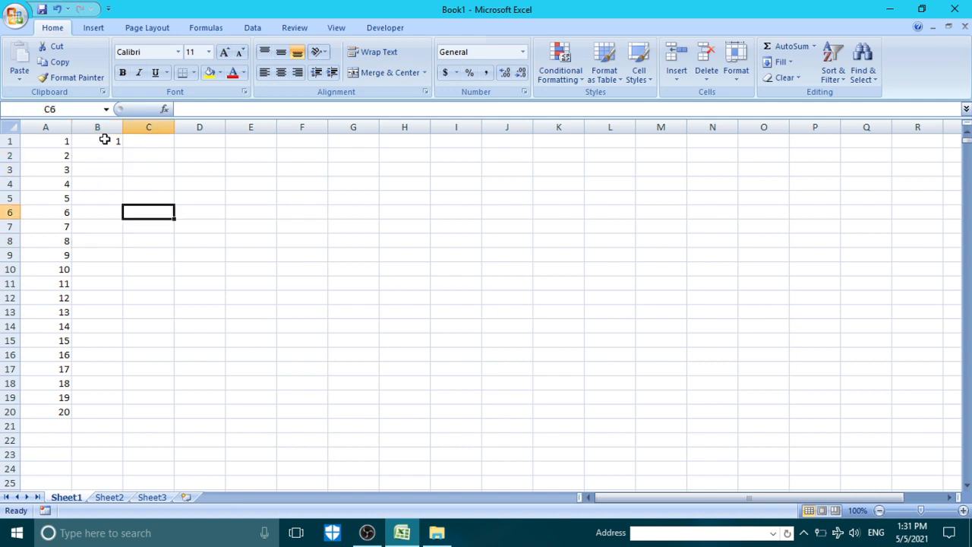
pyautogui.moveTo(65, 144); pyautogui.dragTo(67, 167)
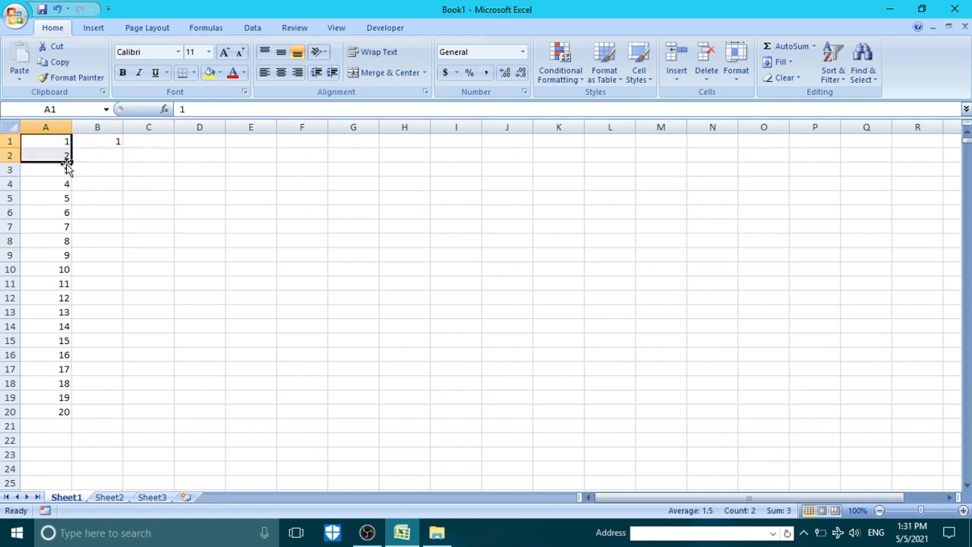
pyautogui.click(113, 190)
pyautogui.click(157, 170)
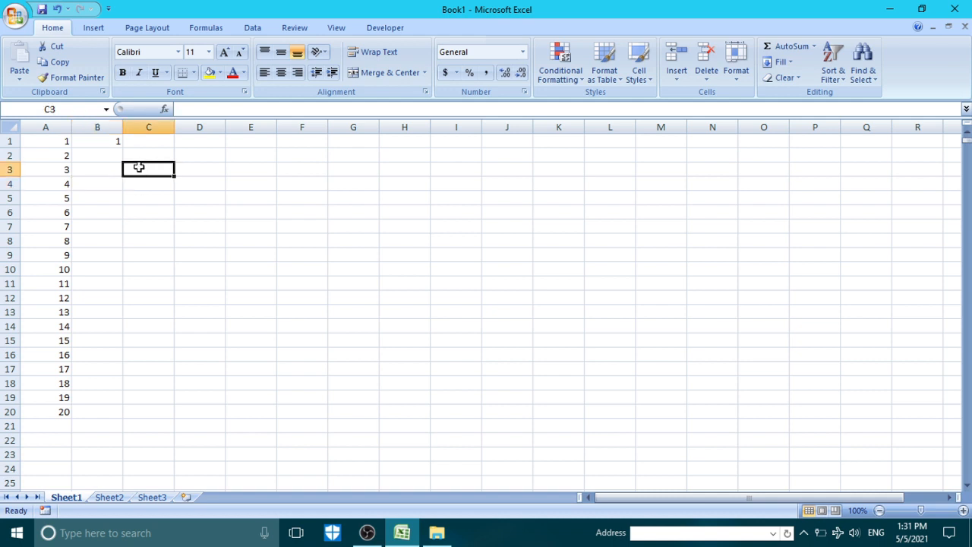
# Fill column B downward from B1 with a linear series using step value 1 and ending at 20.
pyautogui.click(112, 144)
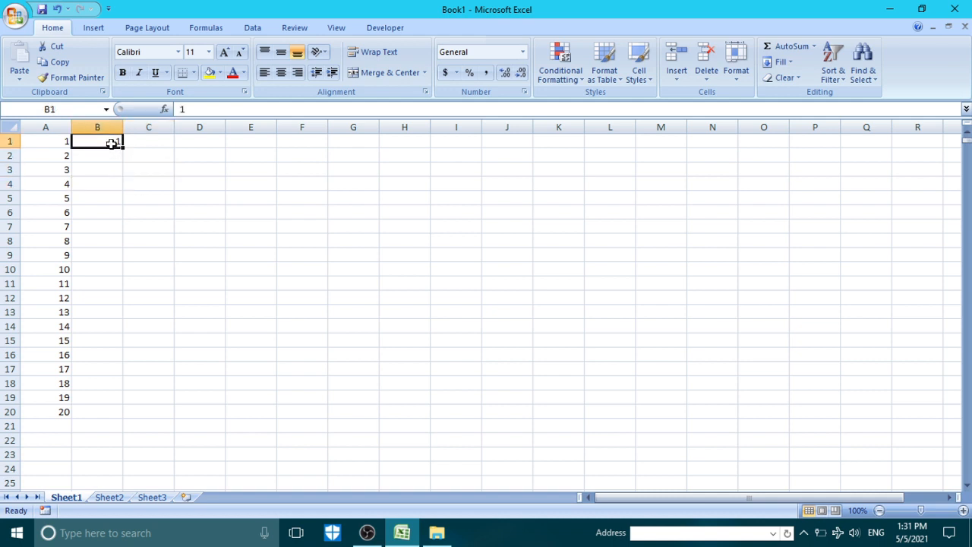
pyautogui.click(782, 63)
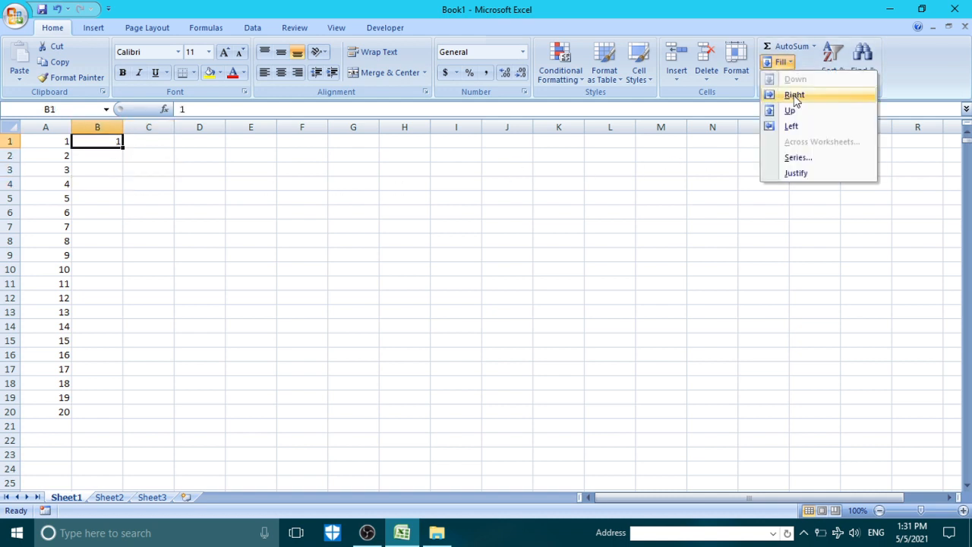
pyautogui.click(798, 157)
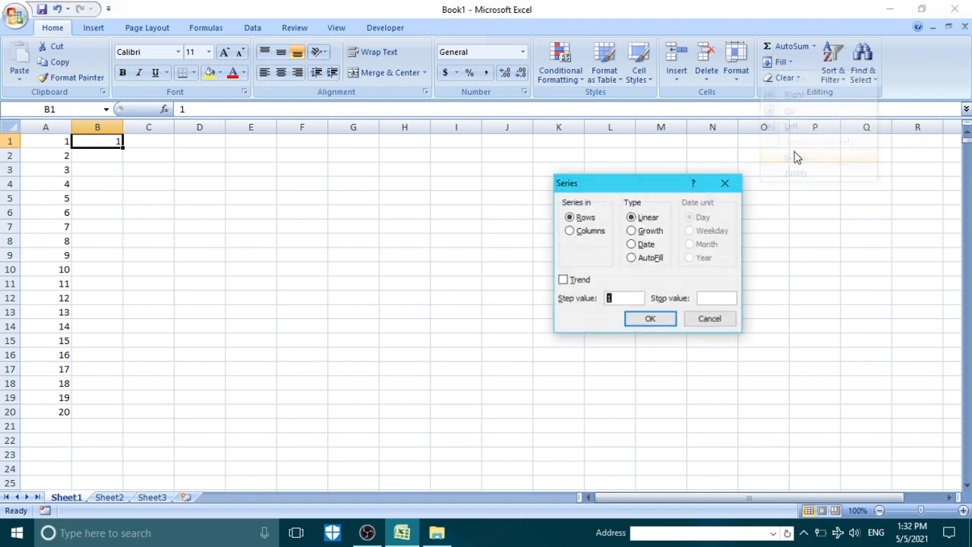
pyautogui.moveTo(627, 188); pyautogui.dragTo(653, 184)
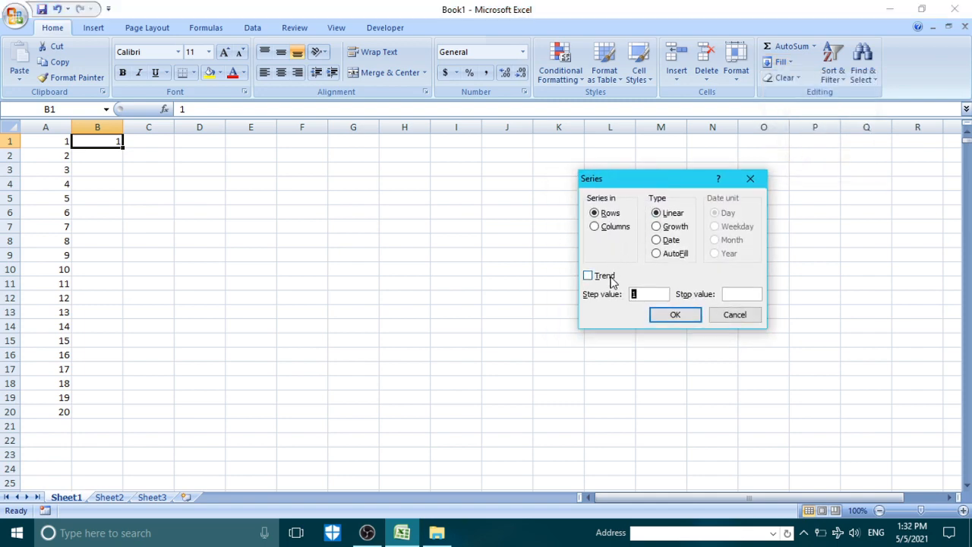
pyautogui.click(598, 228)
pyautogui.click(645, 296)
pyautogui.click(746, 294)
pyautogui.click(665, 317)
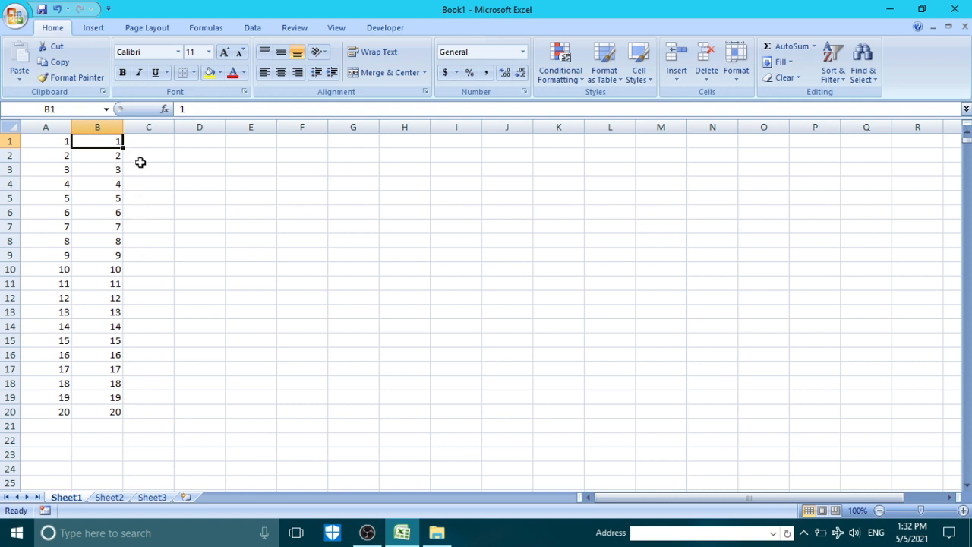
# Enter 1 in cell C1 as the starting value.
pyautogui.click(142, 143)
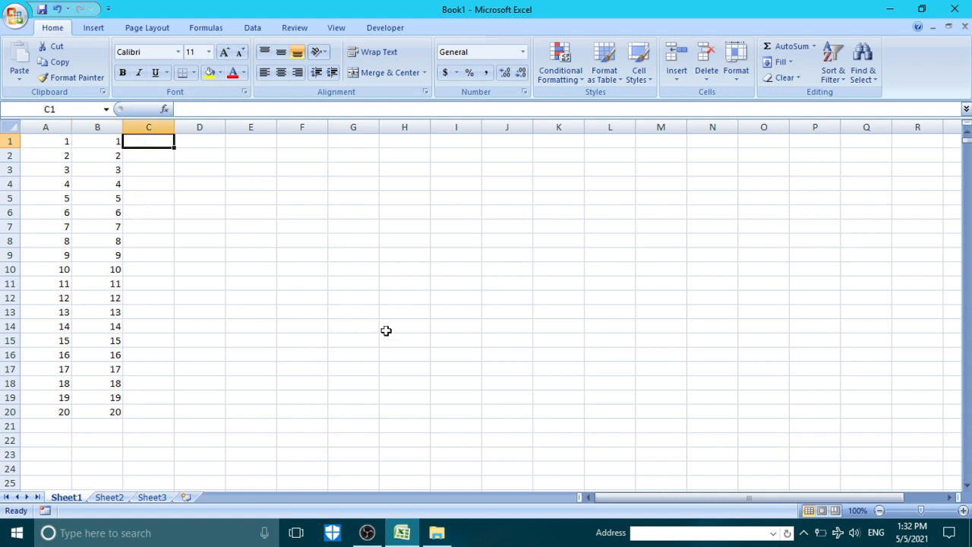
pyautogui.write('1')
pyautogui.press('Return')
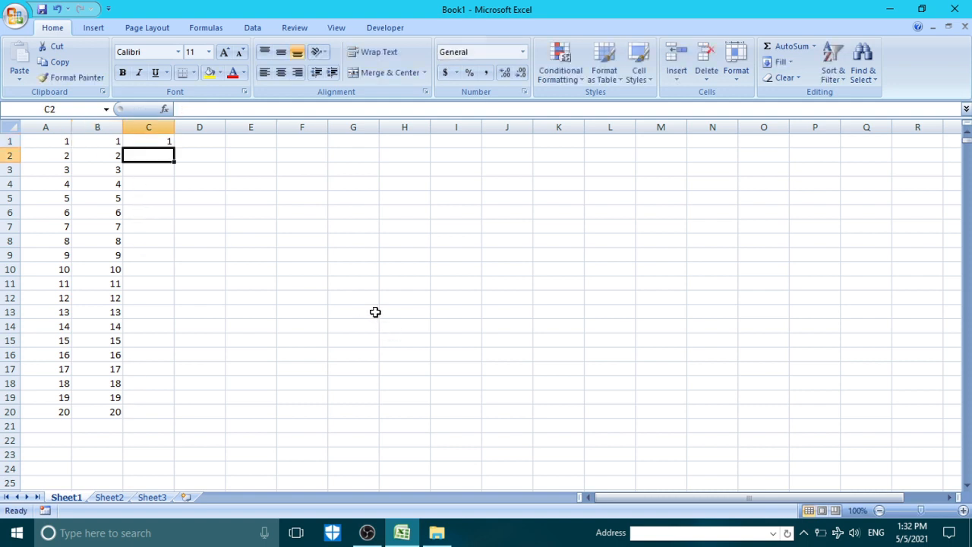
# Fill column C from C1 with a linear series, step value 1 and stop value 100000, and check its last cell.
pyautogui.click(147, 142)
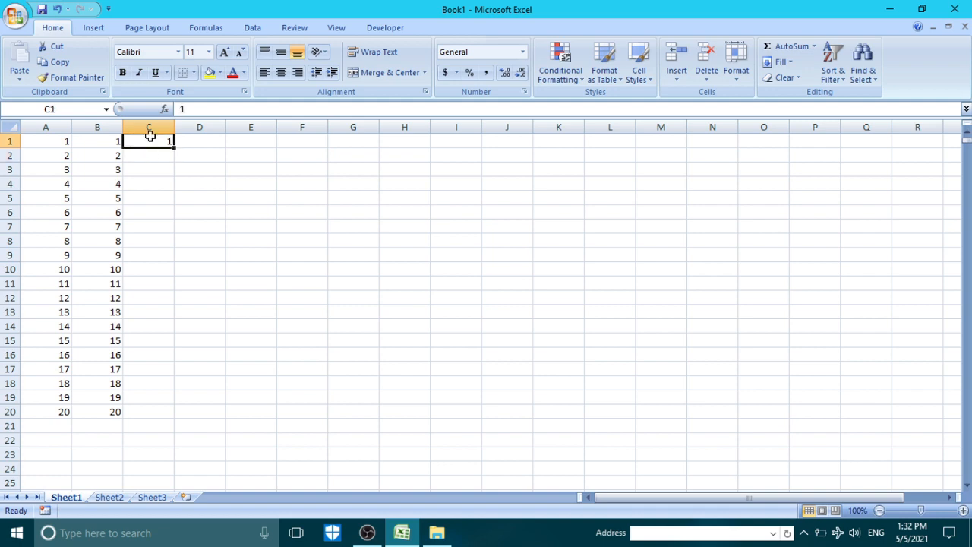
pyautogui.click(783, 61)
pyautogui.click(796, 158)
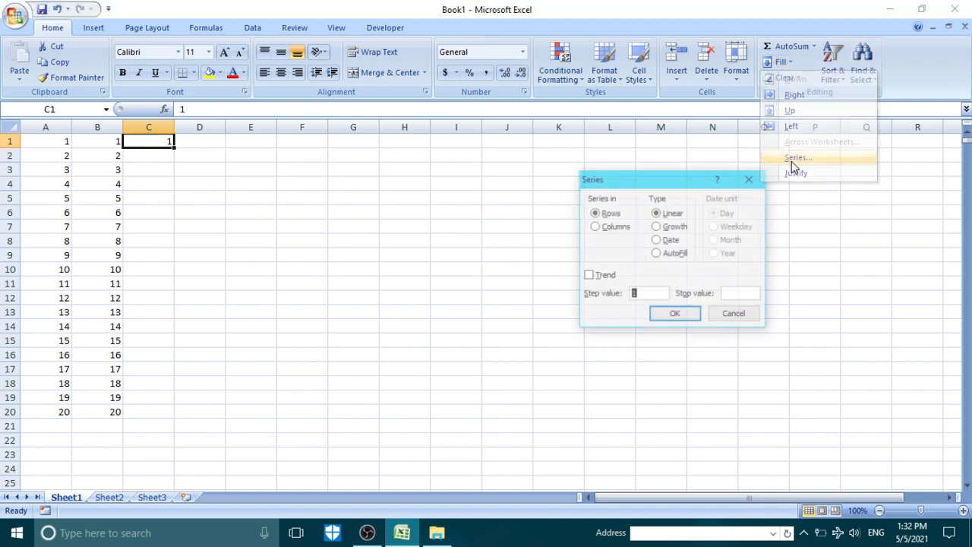
pyautogui.click(648, 296)
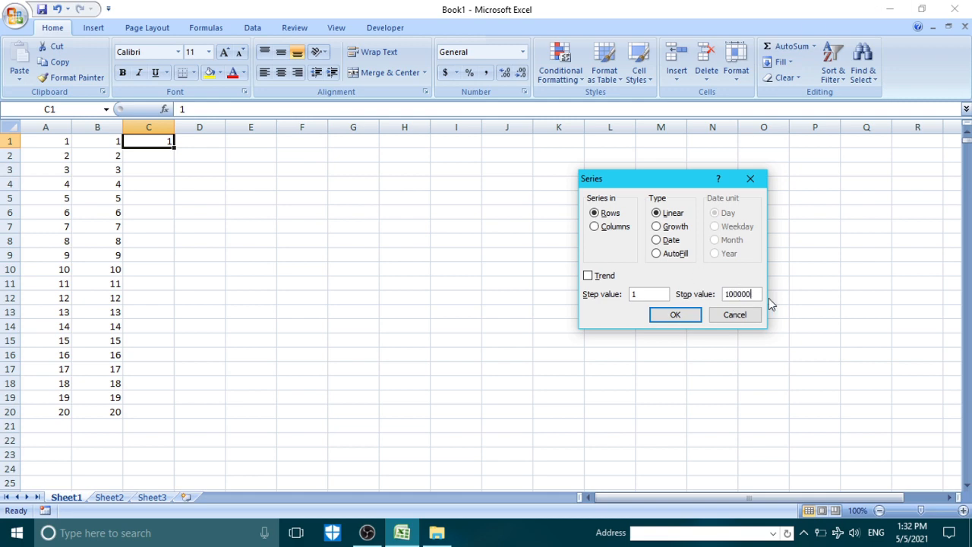
pyautogui.click(613, 230)
pyautogui.click(678, 314)
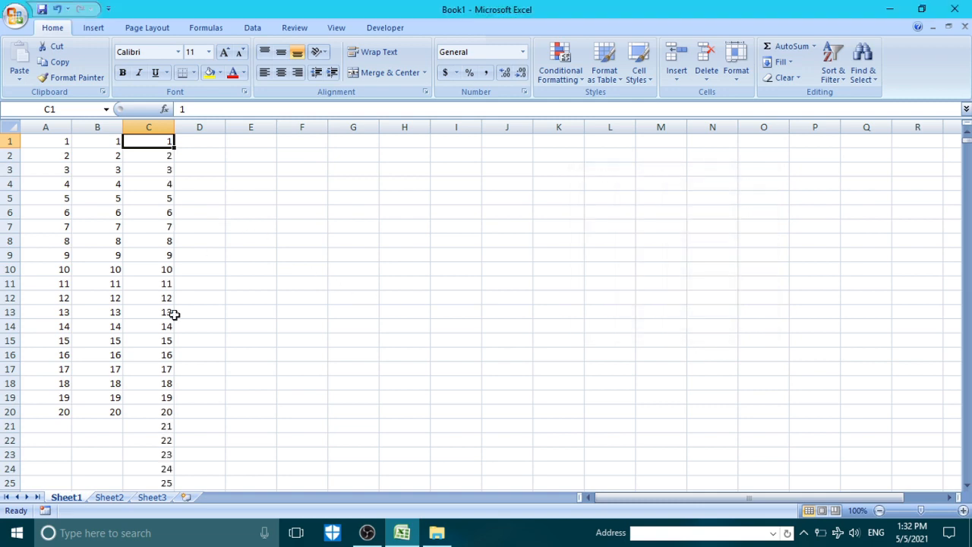
pyautogui.click(157, 354)
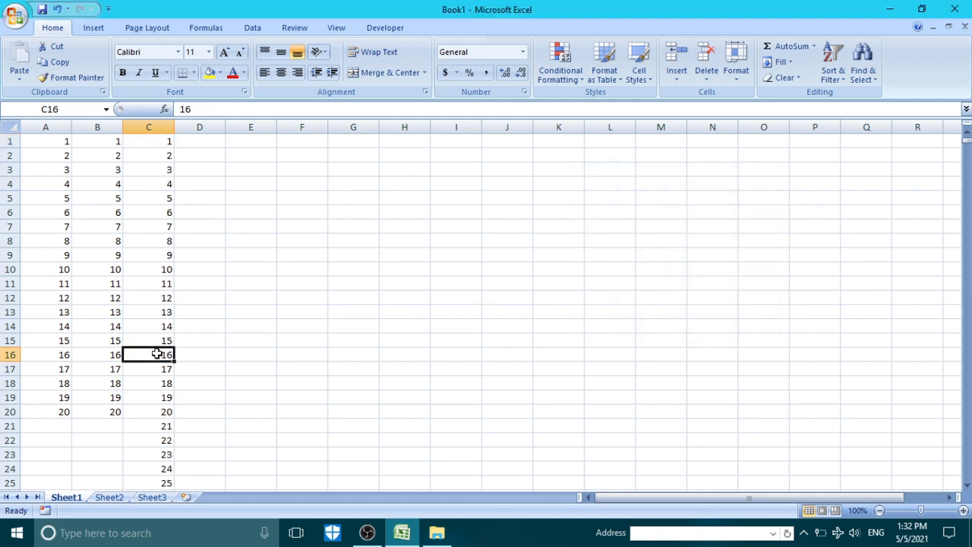
pyautogui.click(157, 354)
pyautogui.hotkey('ctrl', 'Down')
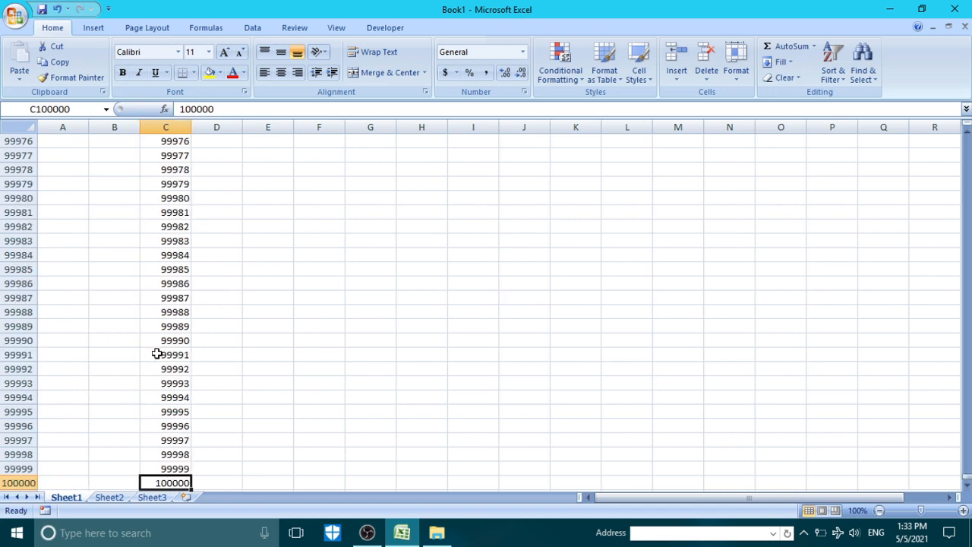
pyautogui.hotkey('ctrl', 'Up')
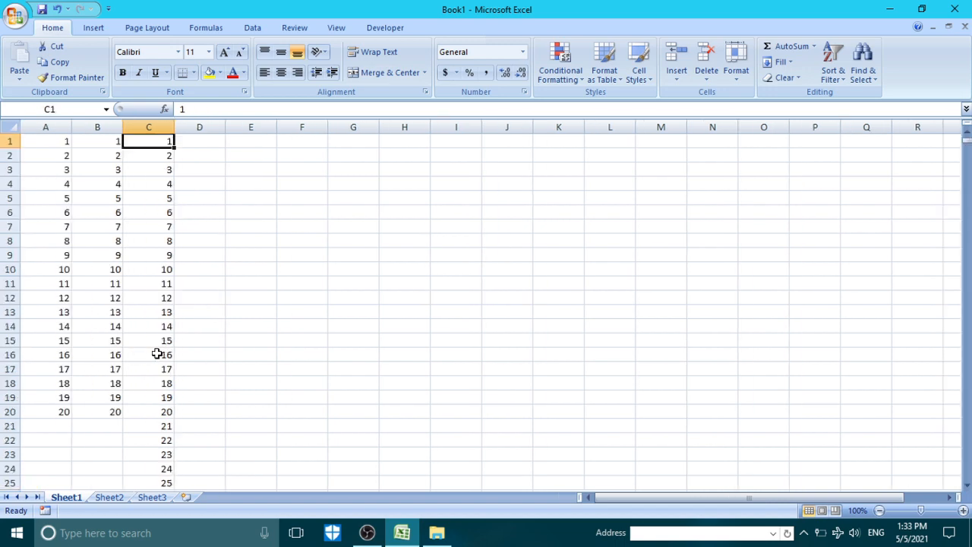
# Enter 5 in cell D1 and 10 in cell D2.
pyautogui.click(233, 161)
pyautogui.click(182, 196)
pyautogui.click(189, 144)
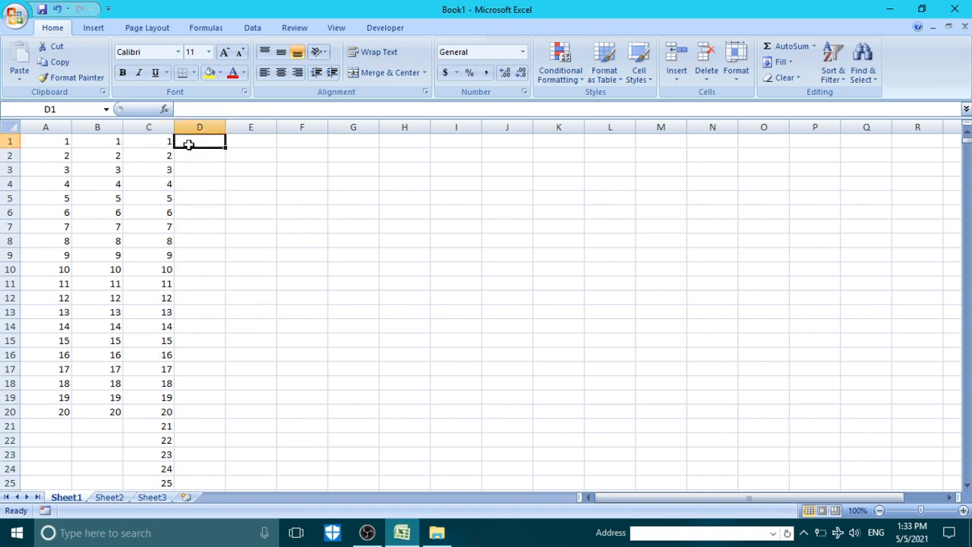
pyautogui.write('5')
pyautogui.press('Return')
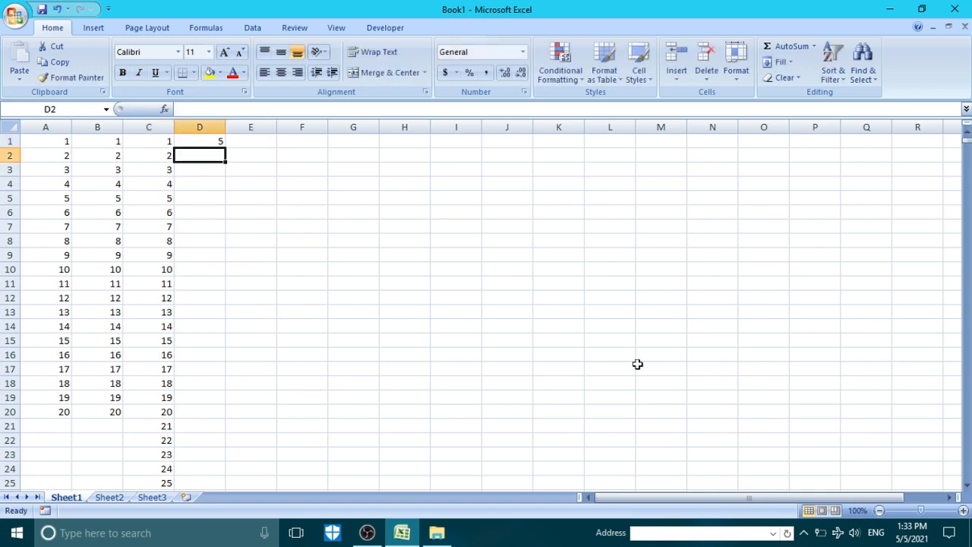
pyautogui.write('10')
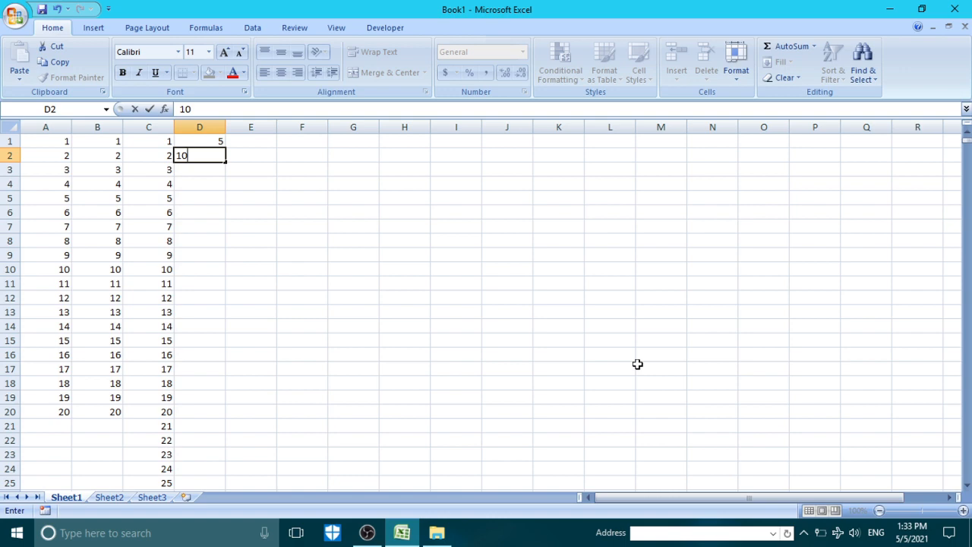
pyautogui.press('Return')
pyautogui.click(318, 199)
# Extend the number pattern from D1:D2 down column D to row 18 using AutoFill.
pyautogui.click(217, 141)
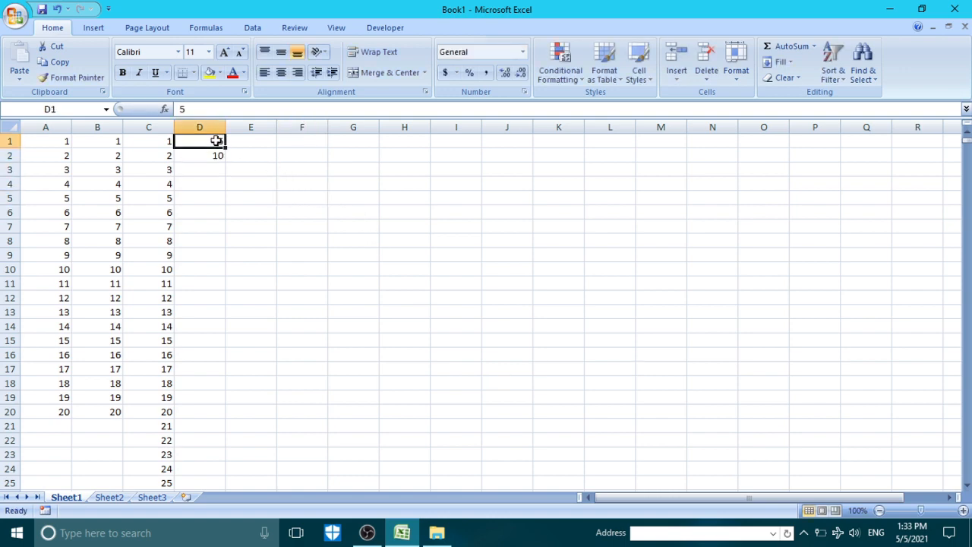
pyautogui.moveTo(217, 141); pyautogui.dragTo(235, 392)
pyautogui.click(343, 337)
pyautogui.click(200, 187)
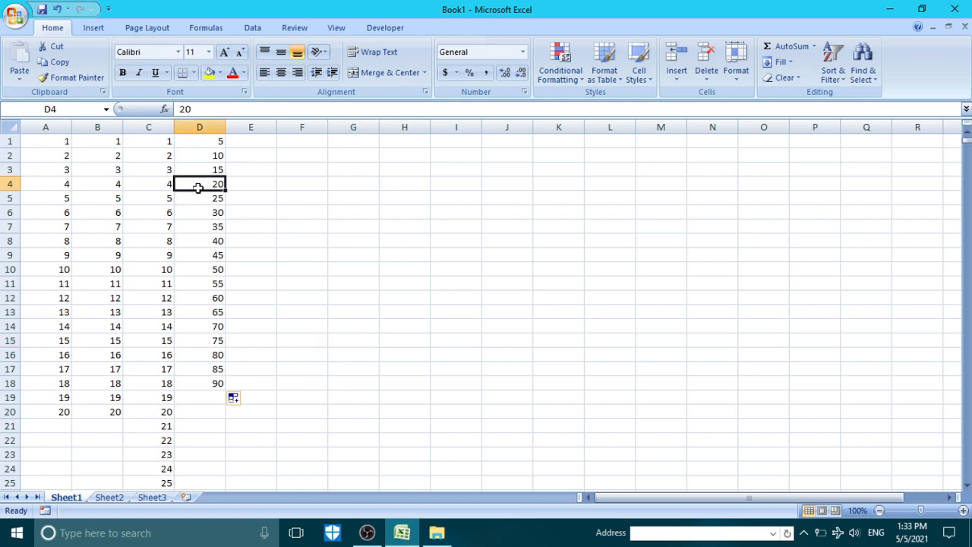
# Enter 5 in cell E1 as the starting value.
pyautogui.click(247, 137)
pyautogui.write('5')
pyautogui.press('Return')
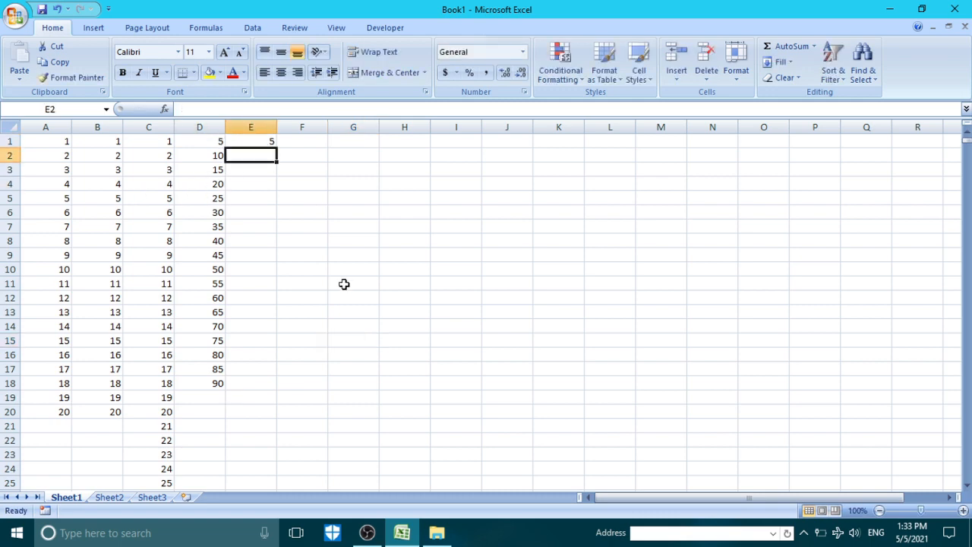
# Fill column E downward from E1 with a linear series using step value 5 and ending at 5000.
pyautogui.click(250, 135)
pyautogui.click(780, 63)
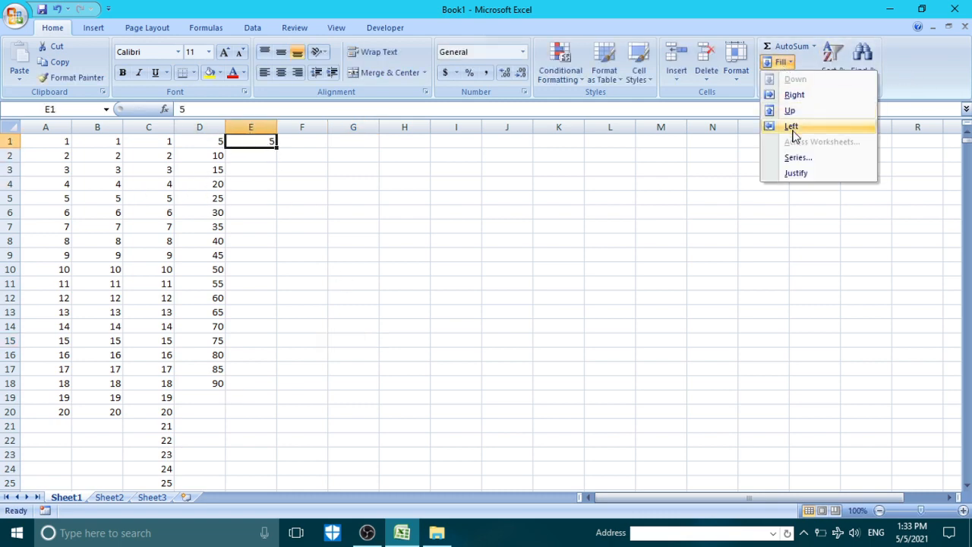
pyautogui.click(798, 157)
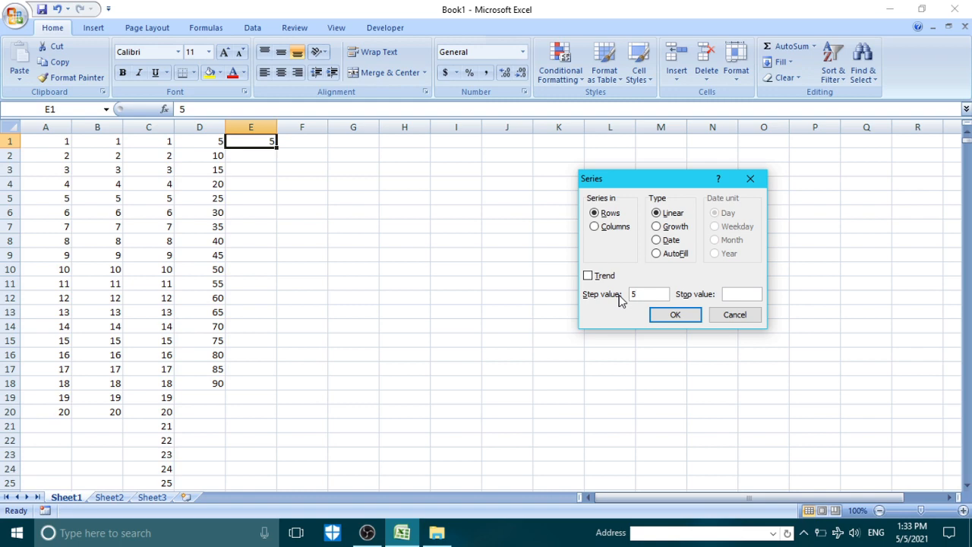
pyautogui.click(607, 227)
pyautogui.click(734, 296)
pyautogui.click(675, 315)
# Examine the end of the series in column E and return to its first cell.
pyautogui.click(262, 298)
pyautogui.click(268, 342)
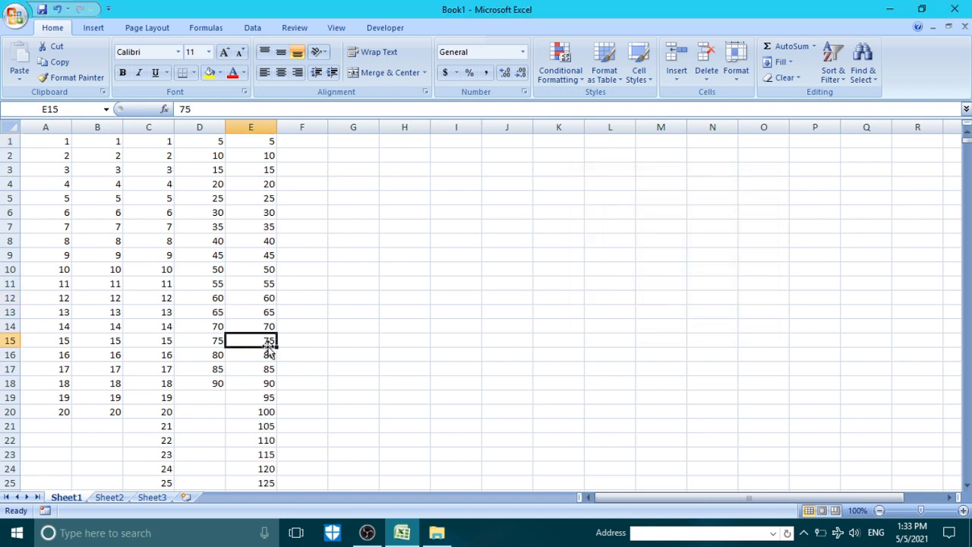
pyautogui.doubleClick(268, 347)
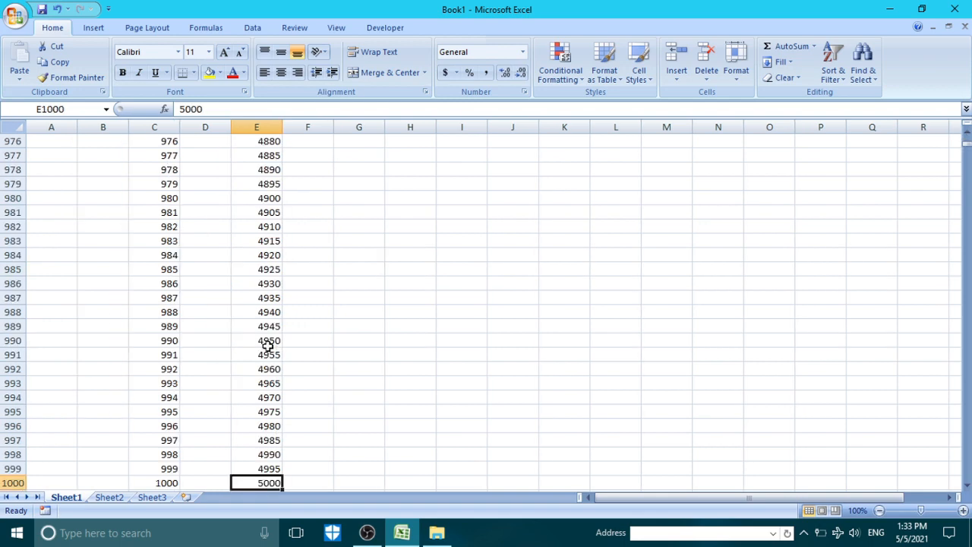
pyautogui.scroll(-4, 267, 346)
pyautogui.click(260, 325)
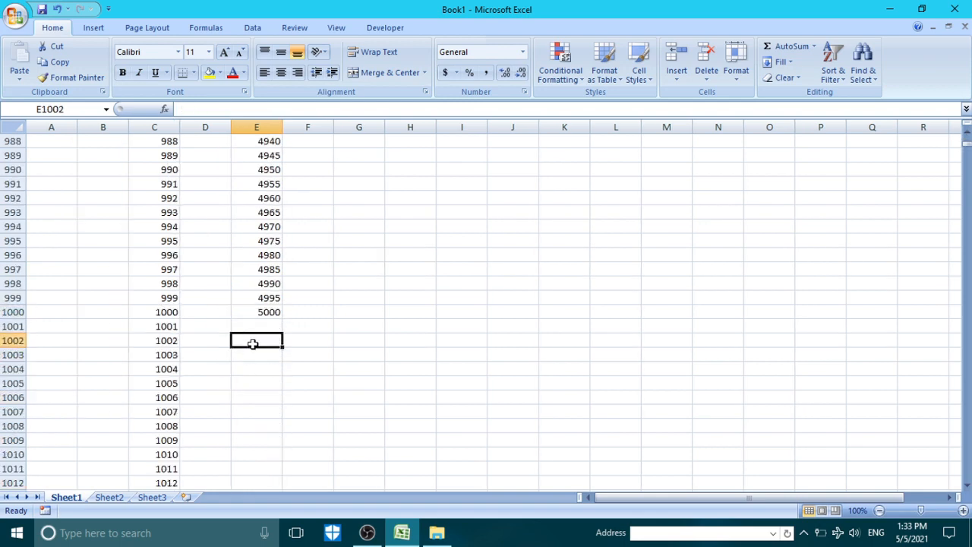
pyautogui.click(261, 307)
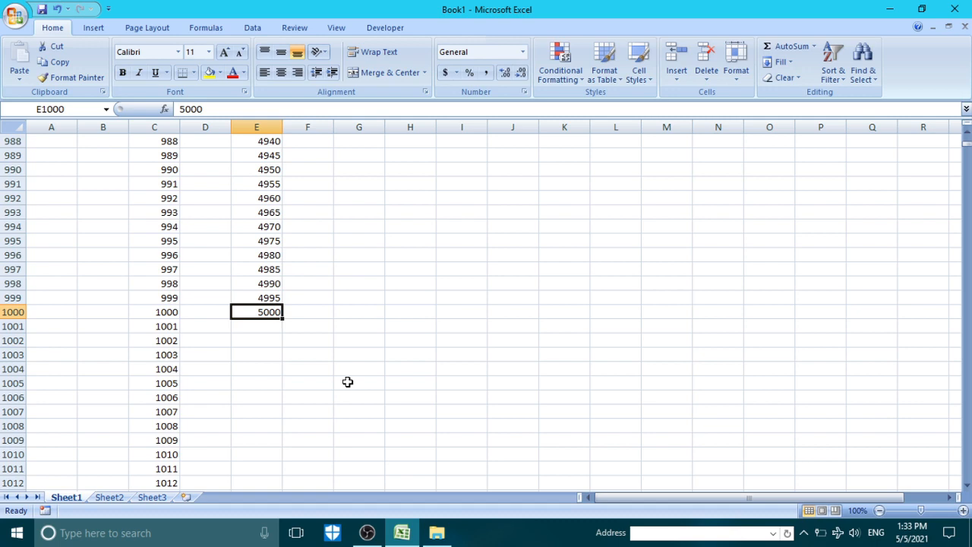
pyautogui.hotkey('ctrl', 'Up')
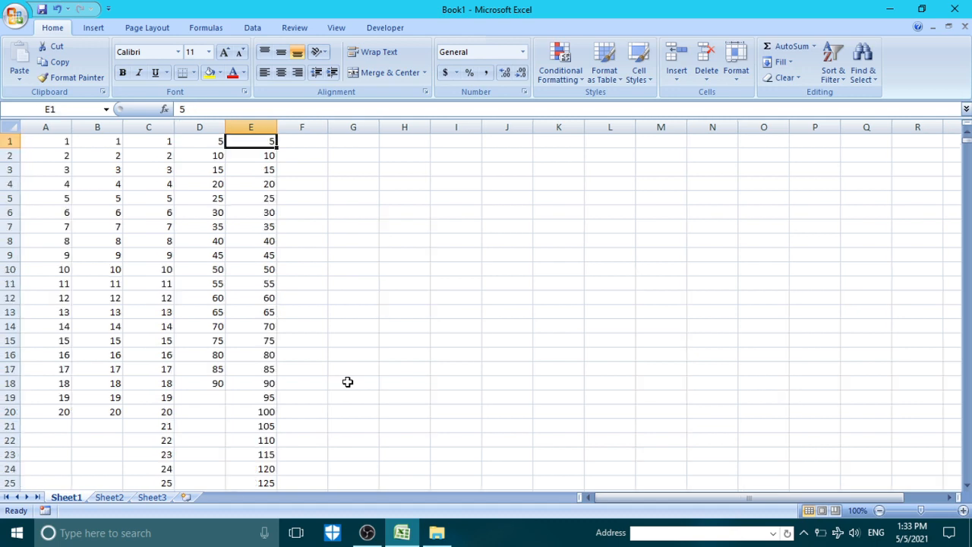
# Enter 4 in cell F1 and select that cell again.
pyautogui.click(318, 184)
pyautogui.click(336, 243)
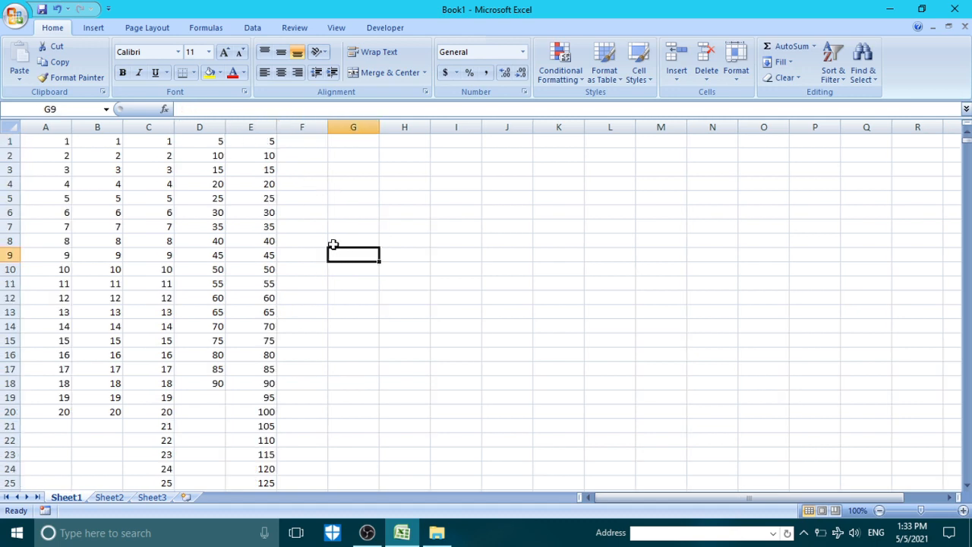
pyautogui.click(312, 197)
pyautogui.click(305, 157)
pyautogui.click(300, 140)
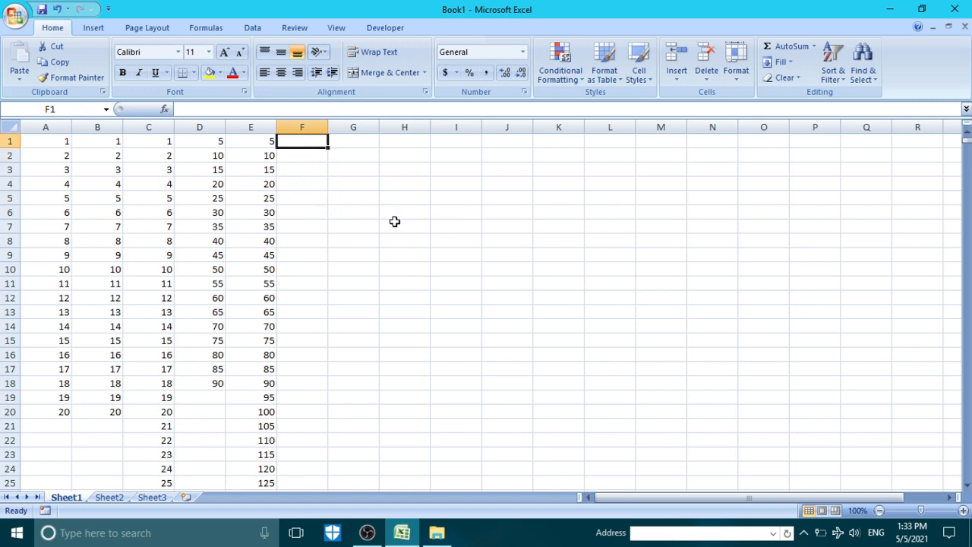
pyautogui.write('4')
pyautogui.press('Return')
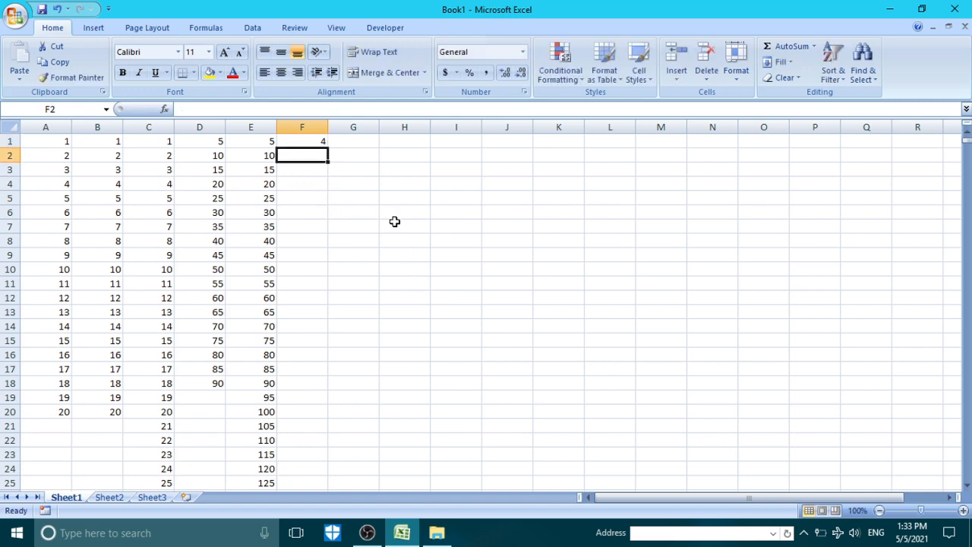
pyautogui.press('Up')
pyautogui.press('Down')
pyautogui.press('Up')
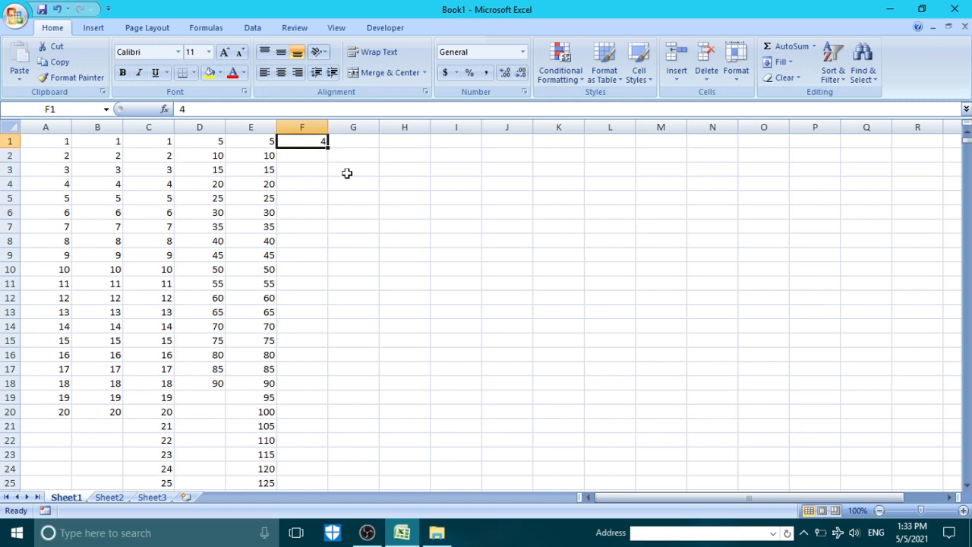
pyautogui.click(318, 179)
pyautogui.click(305, 142)
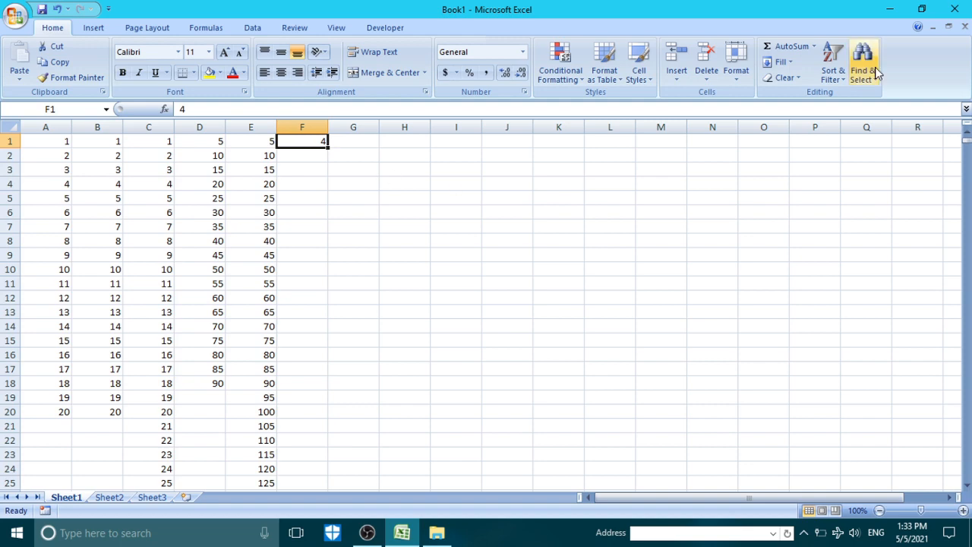
# Fill column F downward from F1 with a growth series using step value 4 and stop value 4096.
pyautogui.click(782, 62)
pyautogui.click(798, 158)
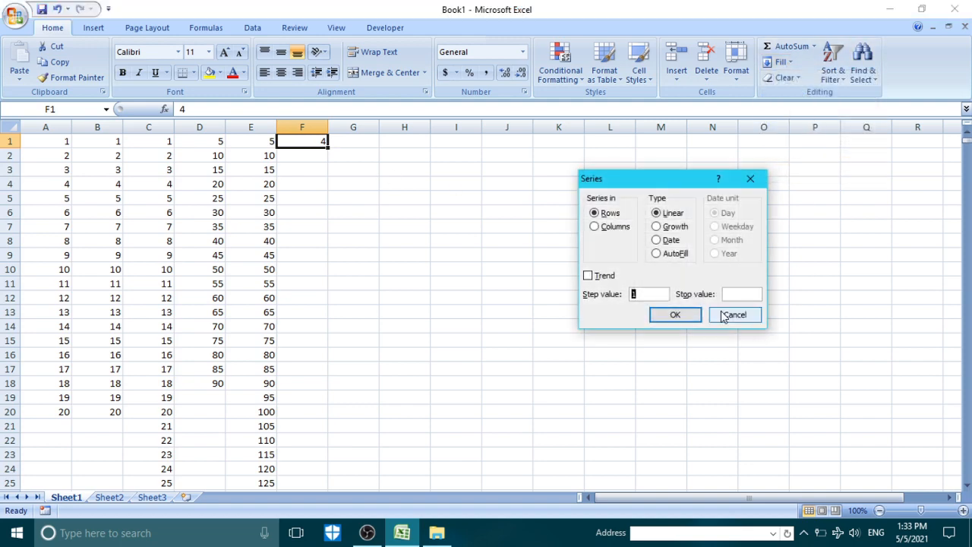
pyautogui.moveTo(678, 182); pyautogui.dragTo(703, 185)
pyautogui.click(630, 236)
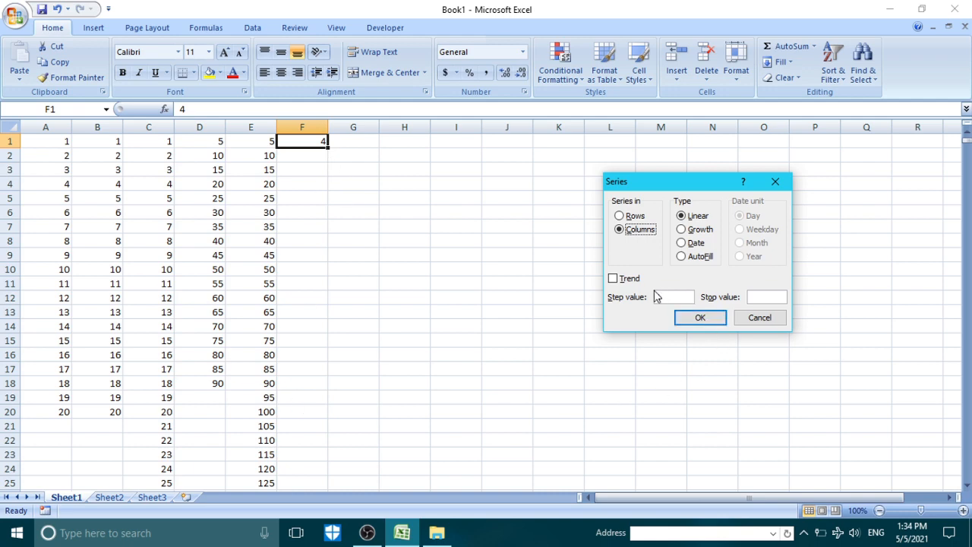
pyautogui.click(670, 297)
pyautogui.click(683, 230)
pyautogui.click(665, 299)
pyautogui.moveTo(712, 188); pyautogui.dragTo(688, 189)
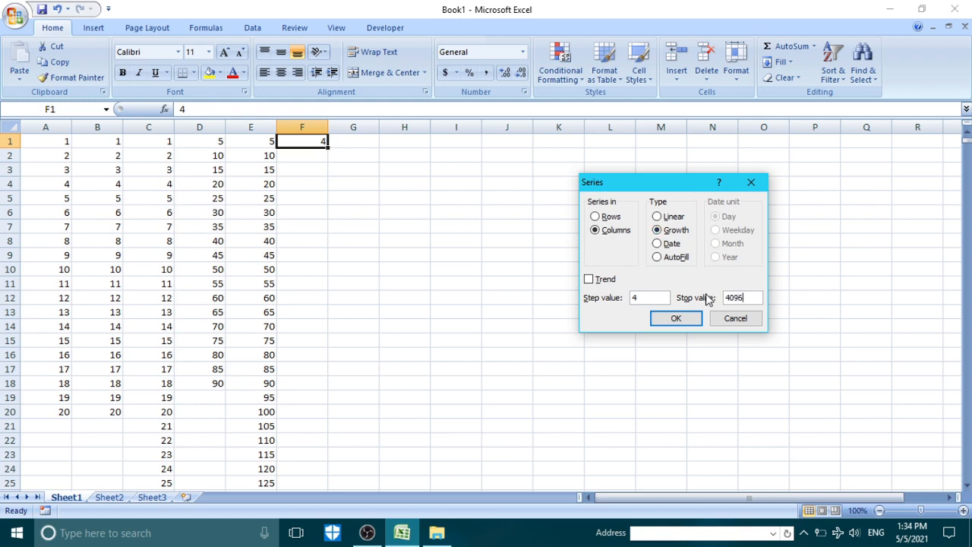
pyautogui.click(673, 322)
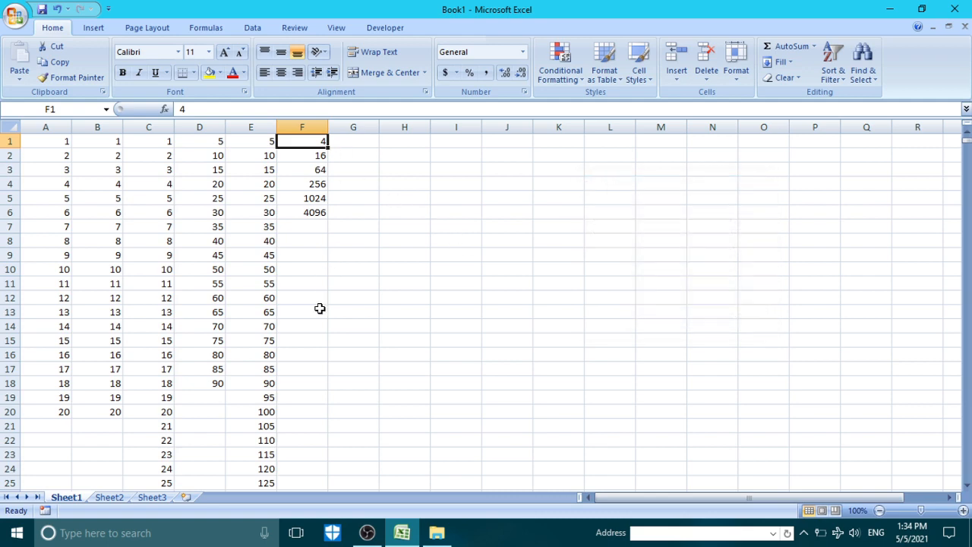
# Enter 4 in cell G1 as the starting value.
pyautogui.click(354, 241)
pyautogui.click(351, 140)
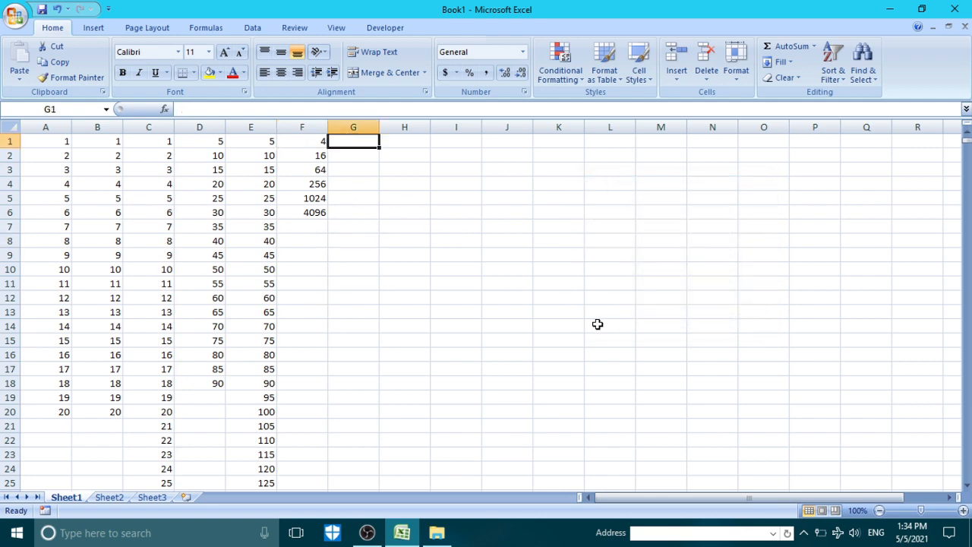
pyautogui.write('4')
pyautogui.press('Return')
pyautogui.click(334, 238)
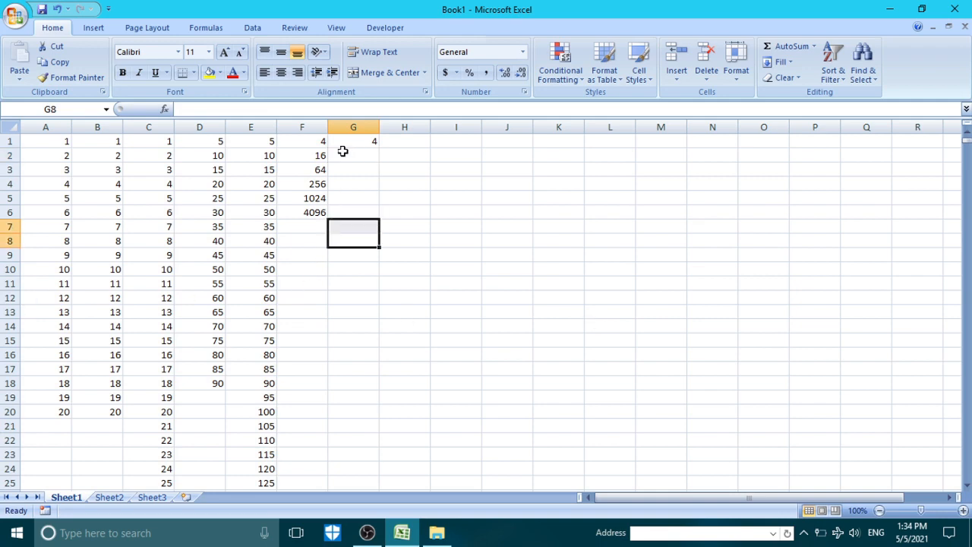
pyautogui.click(347, 140)
pyautogui.click(449, 235)
# Fill the range G1:G9 with a growth series that multiplies each value by 4, without a stop value.
pyautogui.moveTo(364, 146); pyautogui.dragTo(358, 252)
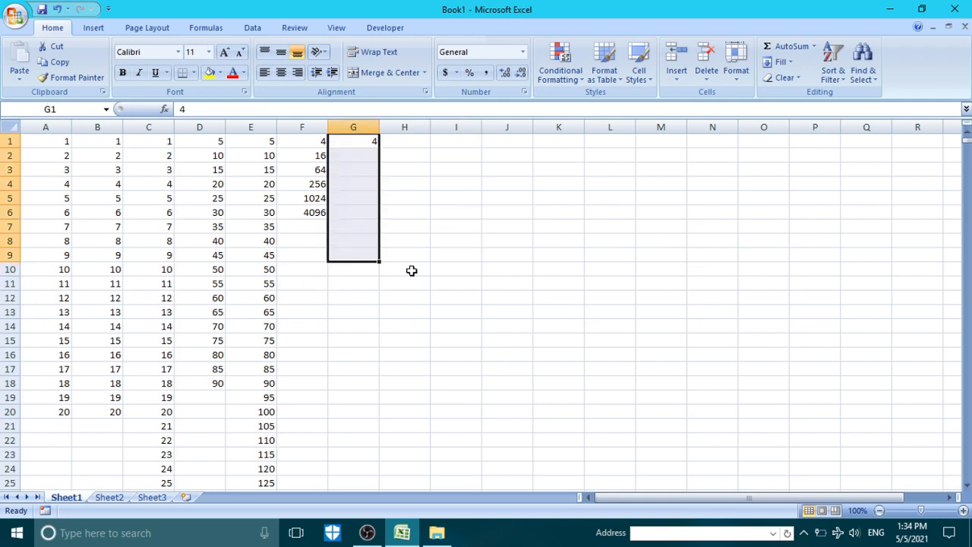
pyautogui.click(782, 62)
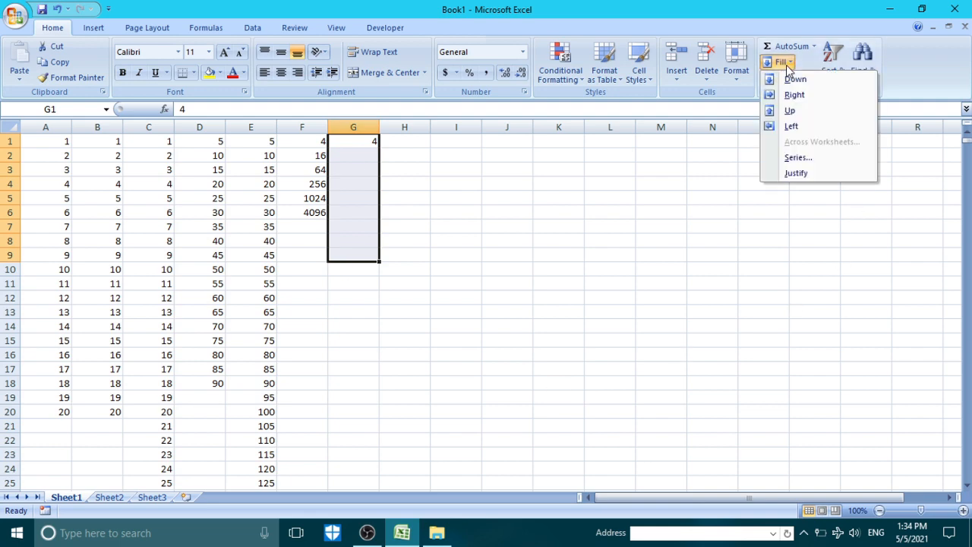
pyautogui.click(796, 159)
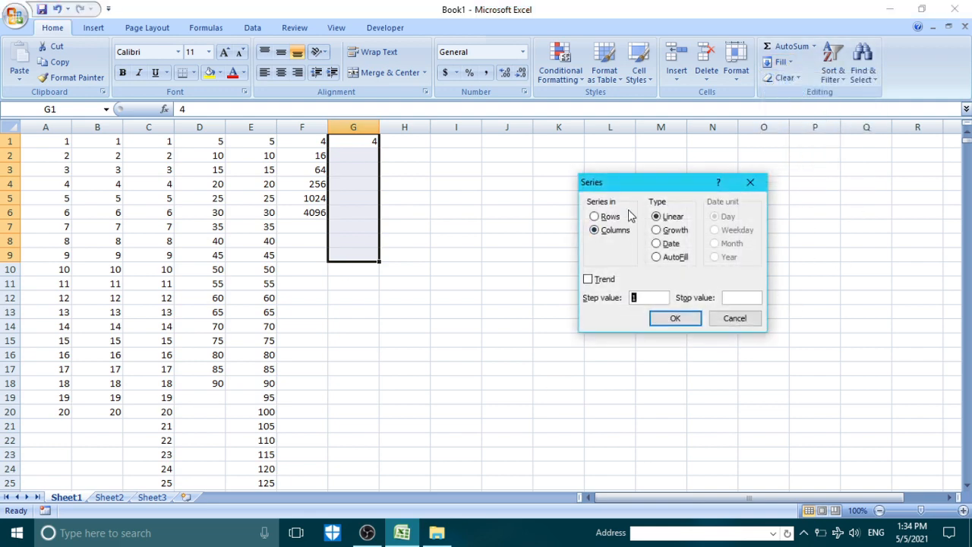
pyautogui.click(610, 233)
pyautogui.moveTo(654, 183); pyautogui.dragTo(678, 162)
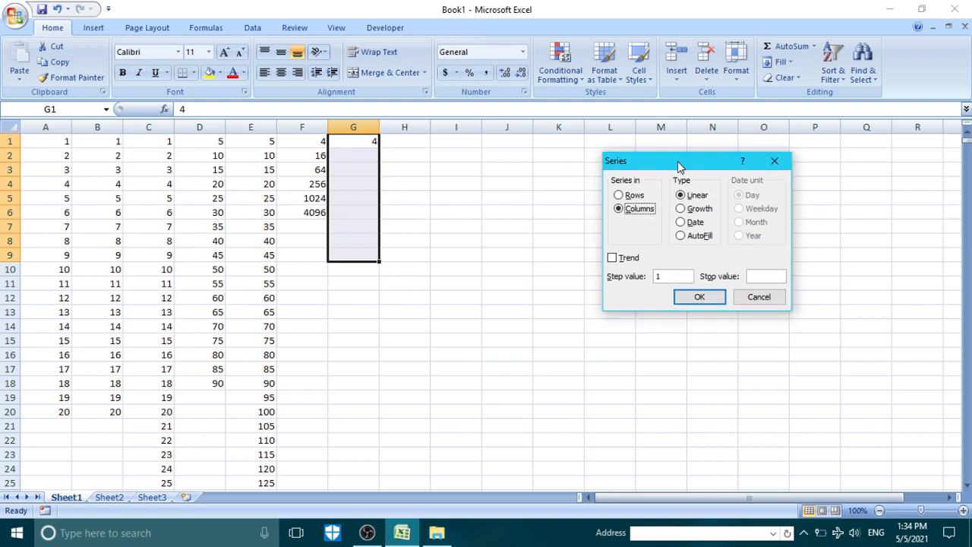
pyautogui.click(683, 209)
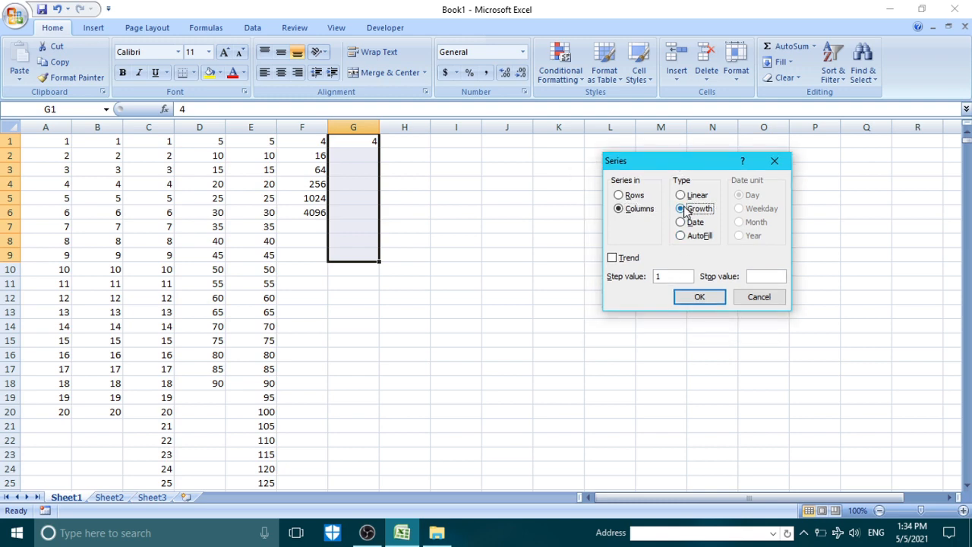
pyautogui.click(665, 276)
pyautogui.click(684, 300)
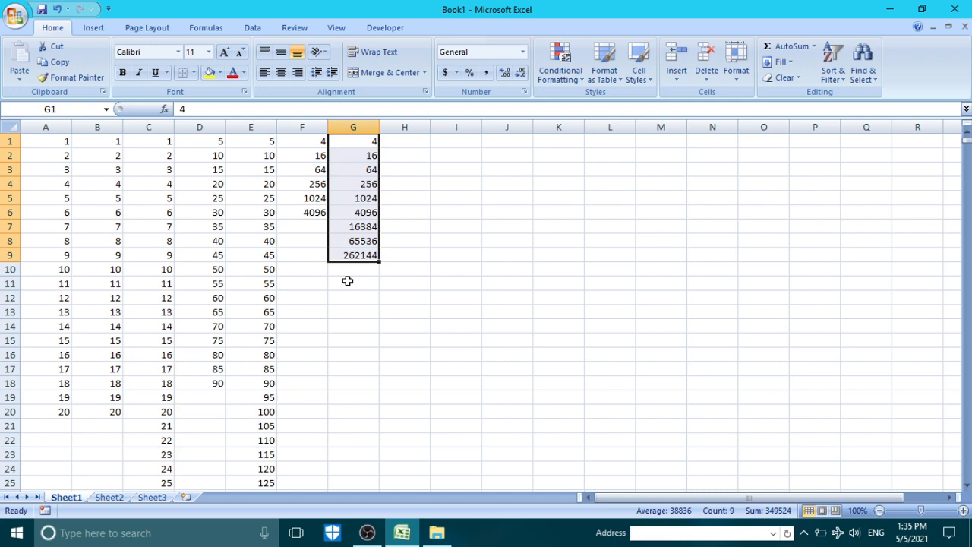
# Enter the date 01-01-2006 in cell H1 and widen column H to fit it.
pyautogui.click(417, 256)
pyautogui.click(414, 198)
pyautogui.click(410, 141)
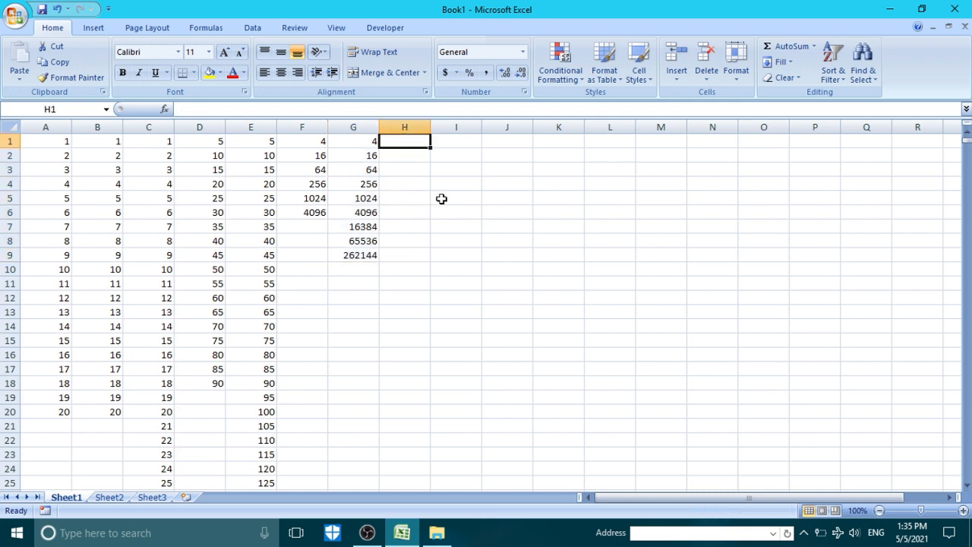
pyautogui.write('01-01-2')
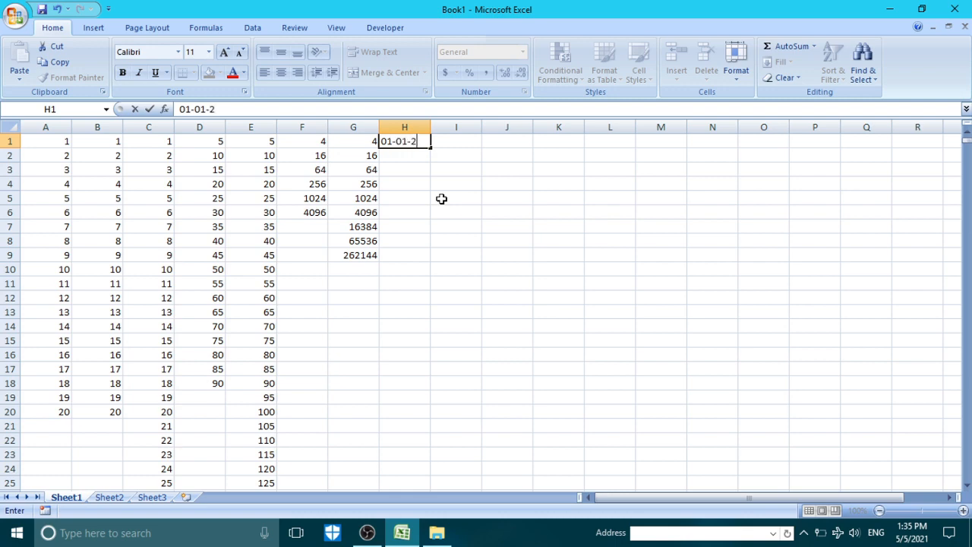
pyautogui.write('6')
pyautogui.press('Return')
pyautogui.moveTo(431, 127); pyautogui.dragTo(414, 249)
pyautogui.click(441, 238)
pyautogui.click(389, 259)
pyautogui.click(410, 141)
pyautogui.click(482, 166)
pyautogui.click(454, 268)
pyautogui.click(412, 264)
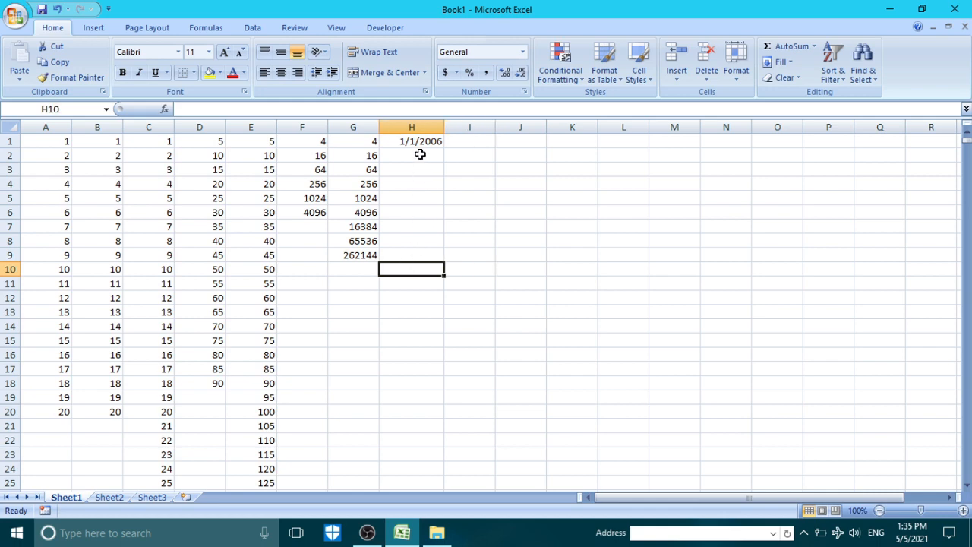
# Fill the range H1:H9 downward with a date series by day, spaced 15 days apart.
pyautogui.click(420, 142)
pyautogui.click(436, 210)
pyautogui.click(425, 141)
pyautogui.moveTo(425, 141); pyautogui.dragTo(420, 254)
pyautogui.click(783, 62)
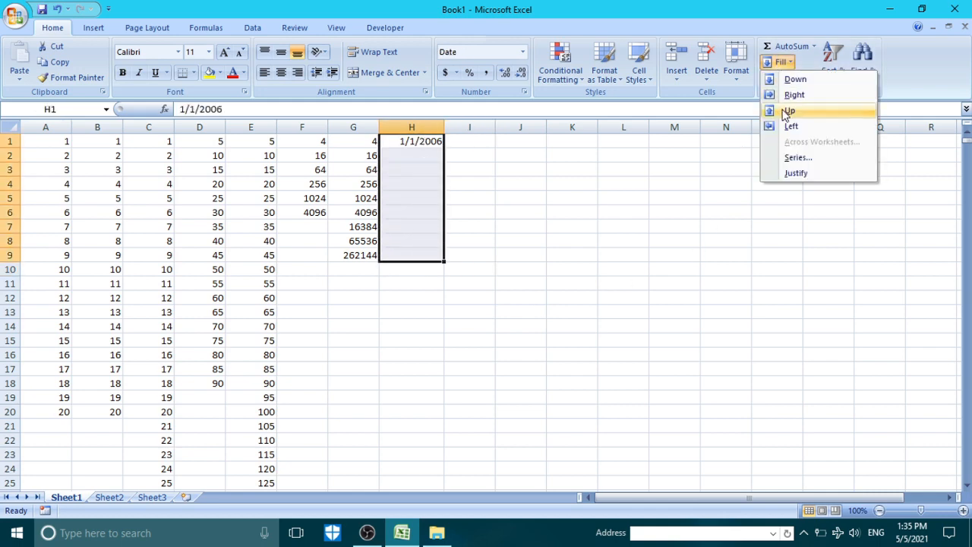
pyautogui.click(798, 157)
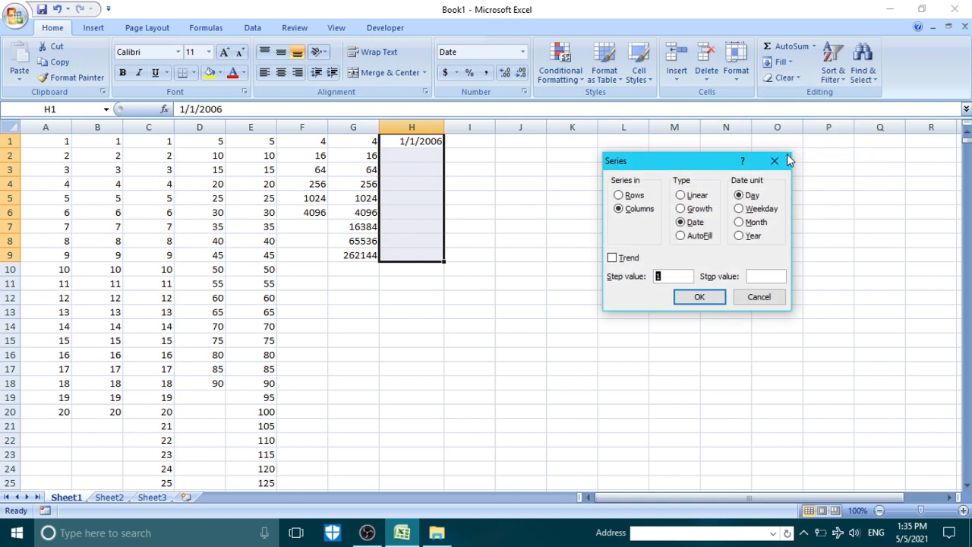
pyautogui.click(624, 209)
pyautogui.click(693, 223)
pyautogui.click(749, 196)
pyautogui.click(701, 297)
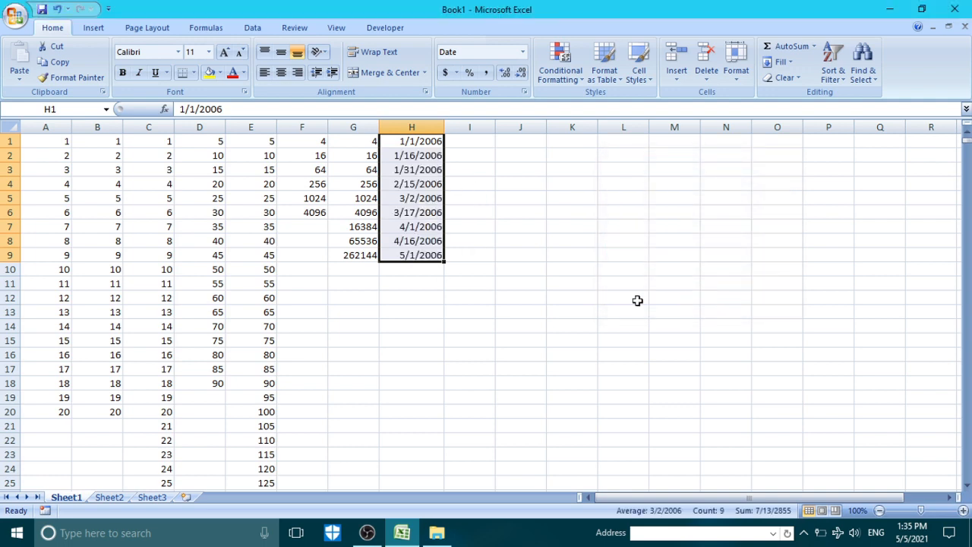
# Examine the dates filled into column H.
pyautogui.click(426, 296)
pyautogui.click(424, 257)
pyautogui.click(420, 143)
pyautogui.click(414, 185)
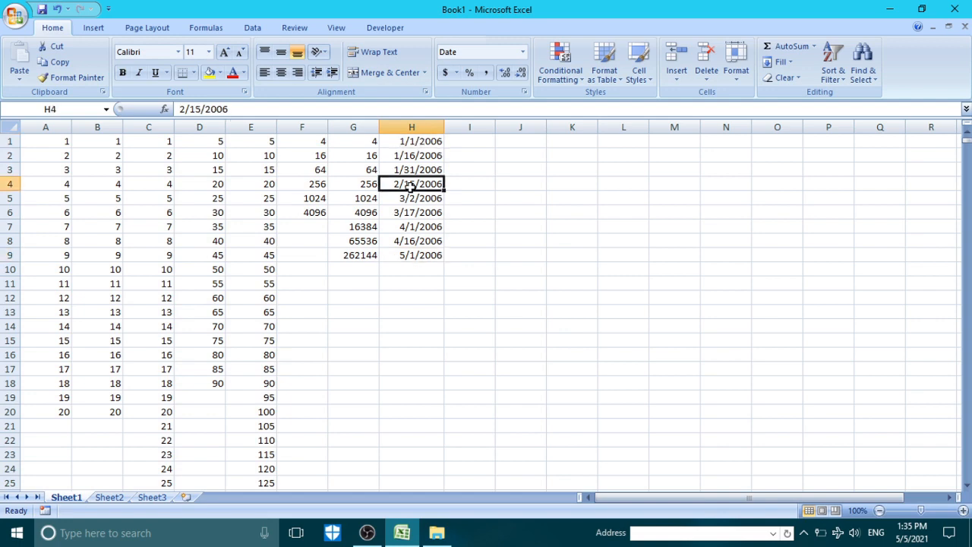
pyautogui.click(409, 242)
pyautogui.click(403, 278)
pyautogui.moveTo(459, 310); pyautogui.dragTo(457, 300)
pyautogui.click(430, 244)
pyautogui.click(431, 198)
pyautogui.click(427, 165)
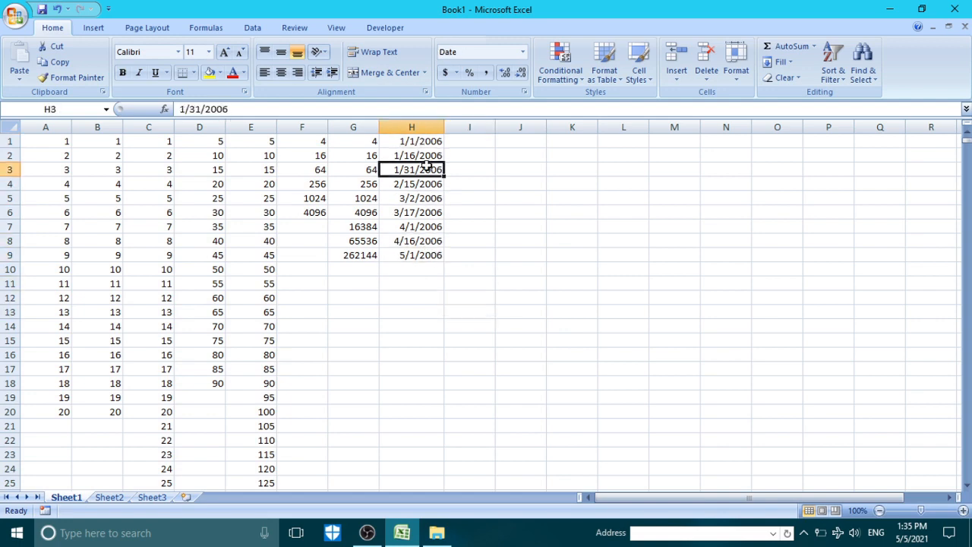
pyautogui.click(418, 154)
pyautogui.click(414, 184)
# Format the dates in H1:H9 with the 14-Mar-01 date type and widen column H slightly.
pyautogui.moveTo(419, 143); pyautogui.dragTo(417, 254)
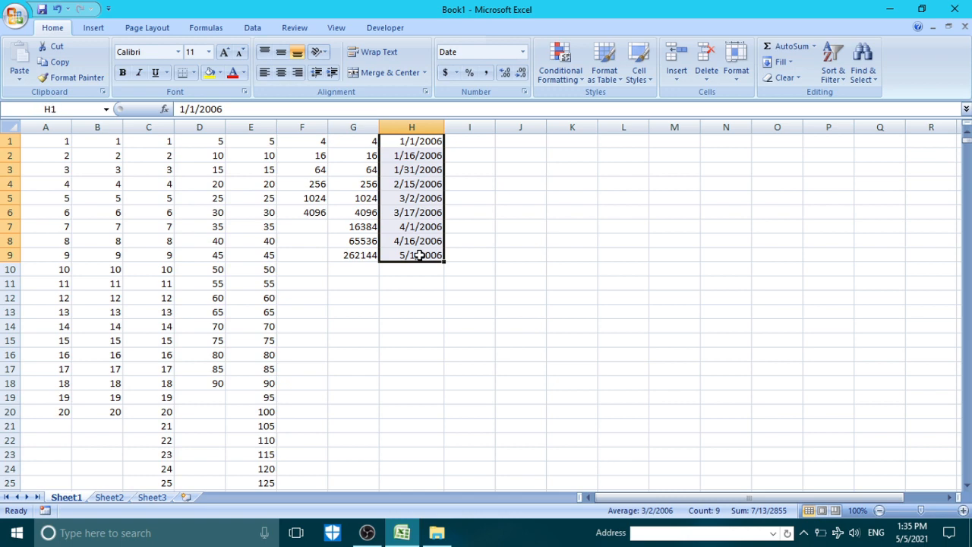
pyautogui.click(524, 93)
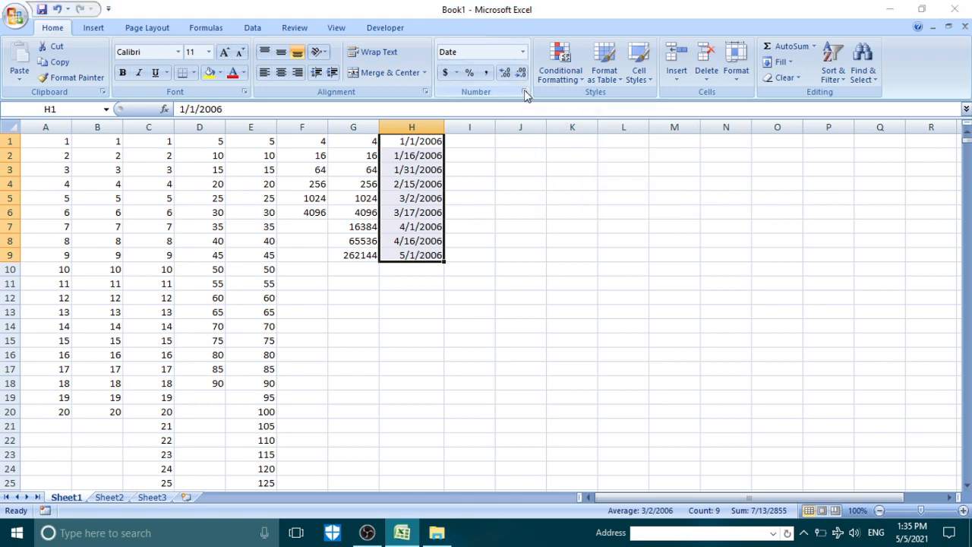
pyautogui.click(546, 170)
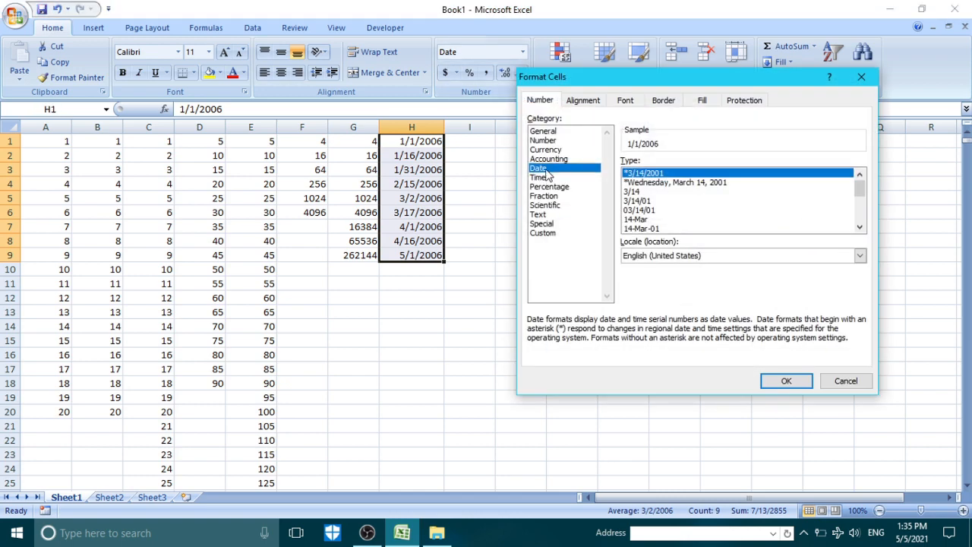
pyautogui.click(645, 229)
pyautogui.click(788, 381)
pyautogui.click(478, 255)
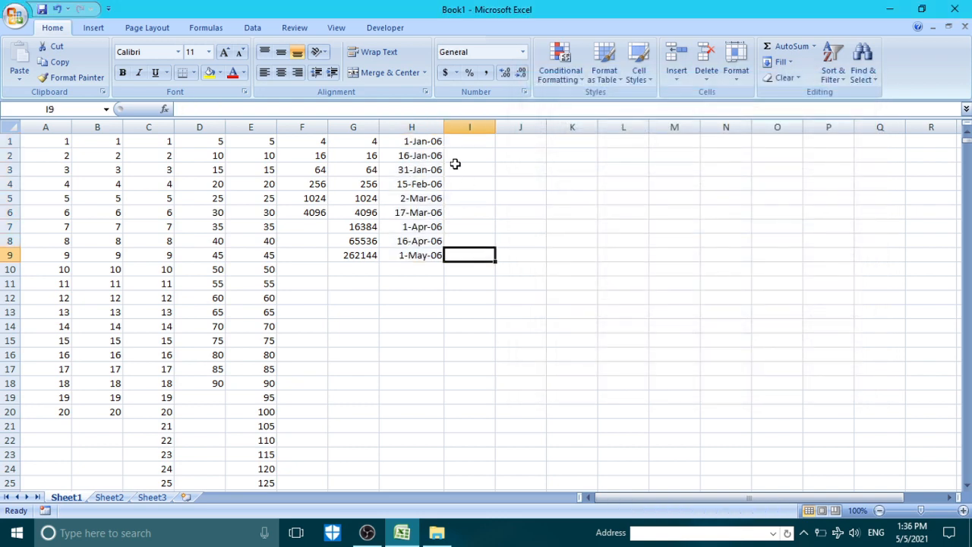
pyautogui.moveTo(445, 127); pyautogui.dragTo(454, 127)
# Check the reformatted dates down column H.
pyautogui.click(427, 139)
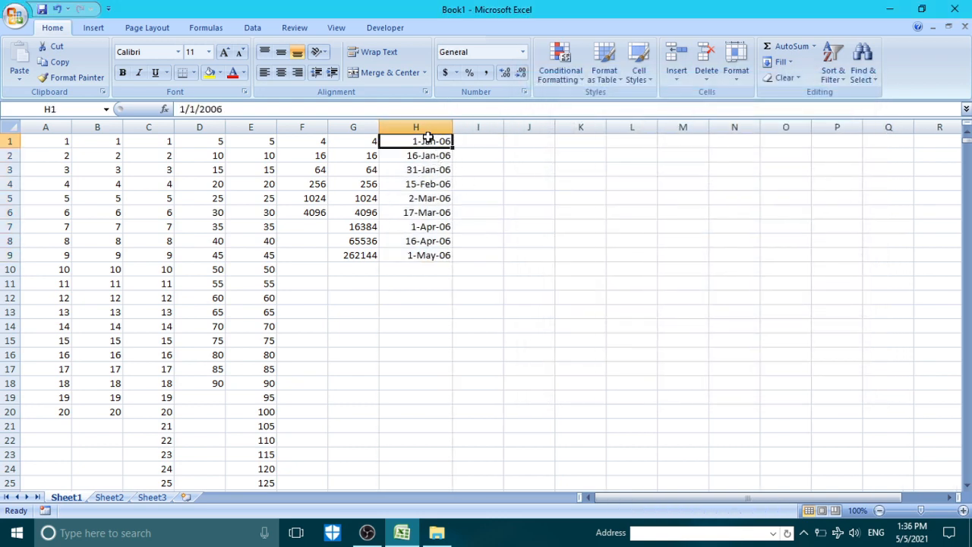
pyautogui.click(427, 155)
pyautogui.click(427, 212)
pyautogui.click(424, 269)
pyautogui.click(422, 314)
pyautogui.click(465, 312)
pyautogui.click(459, 228)
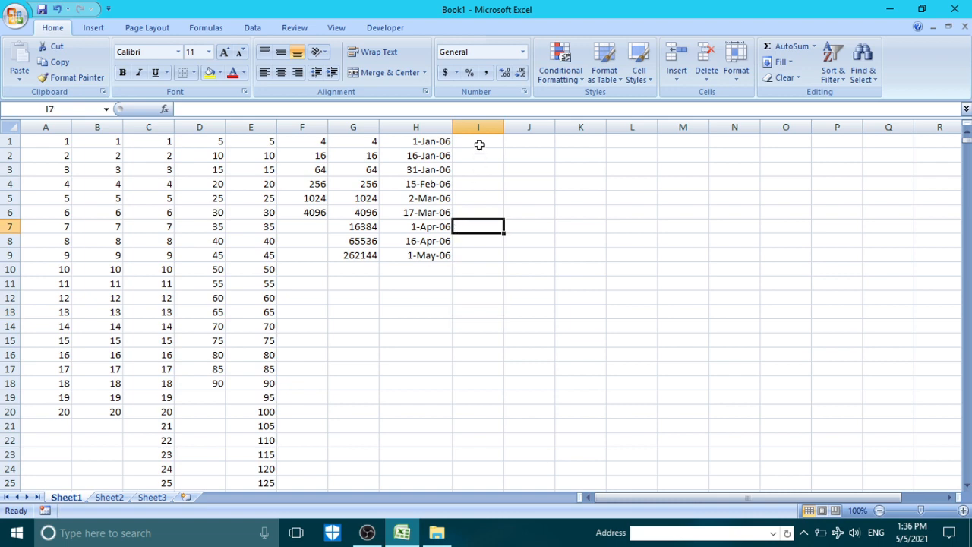
# Enter the date 1-Jan-06 in cell I1 as the starting value.
pyautogui.click(480, 144)
pyautogui.write('-')
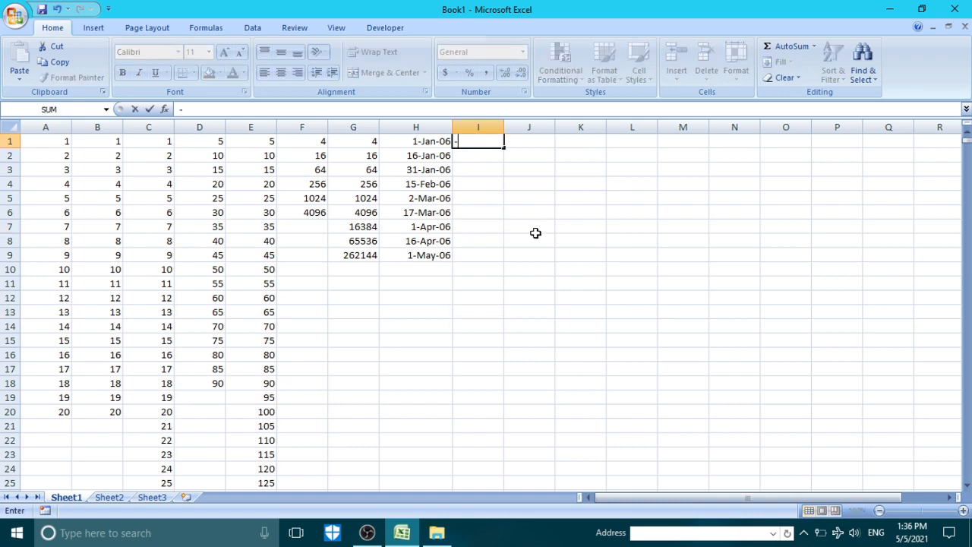
pyautogui.press('Escape')
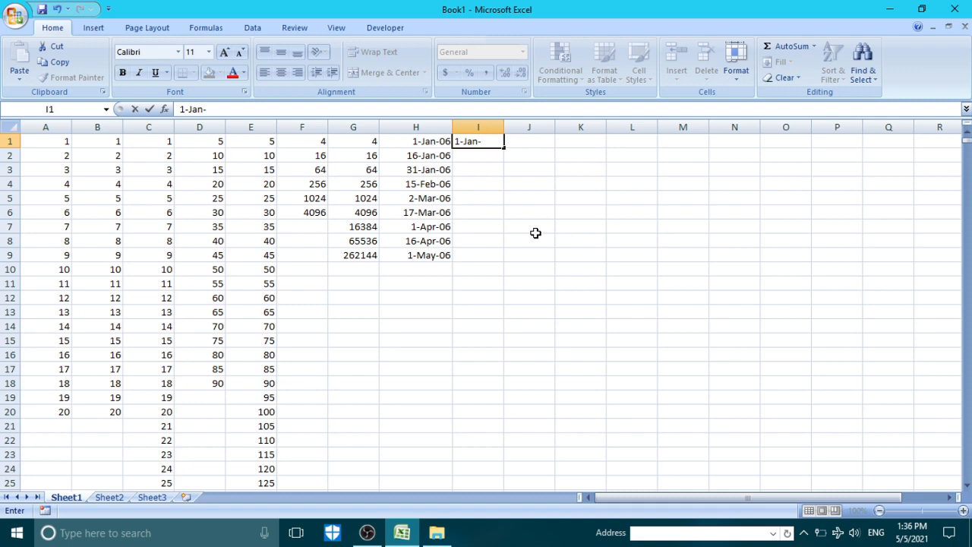
pyautogui.write('1-Jan-06')
pyautogui.press('Return')
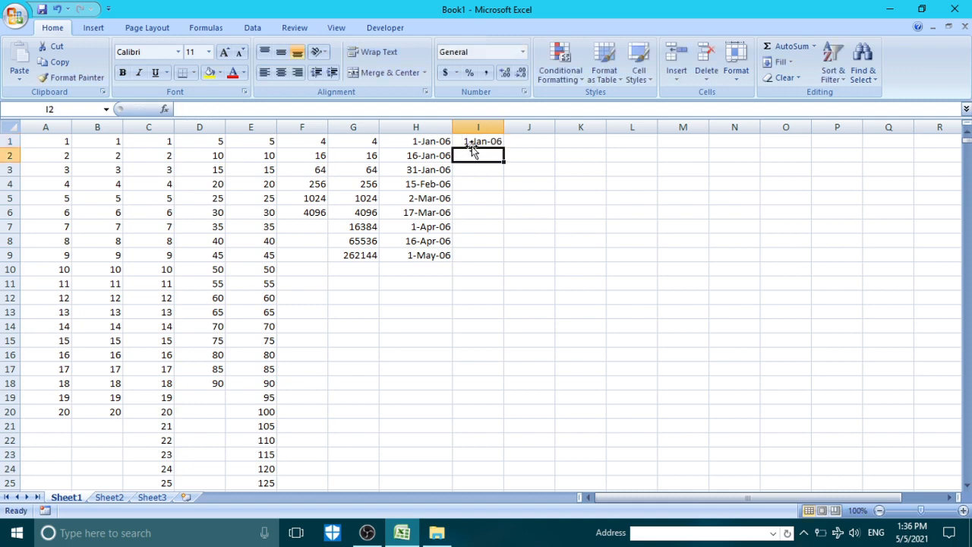
pyautogui.click(436, 143)
pyautogui.click(468, 141)
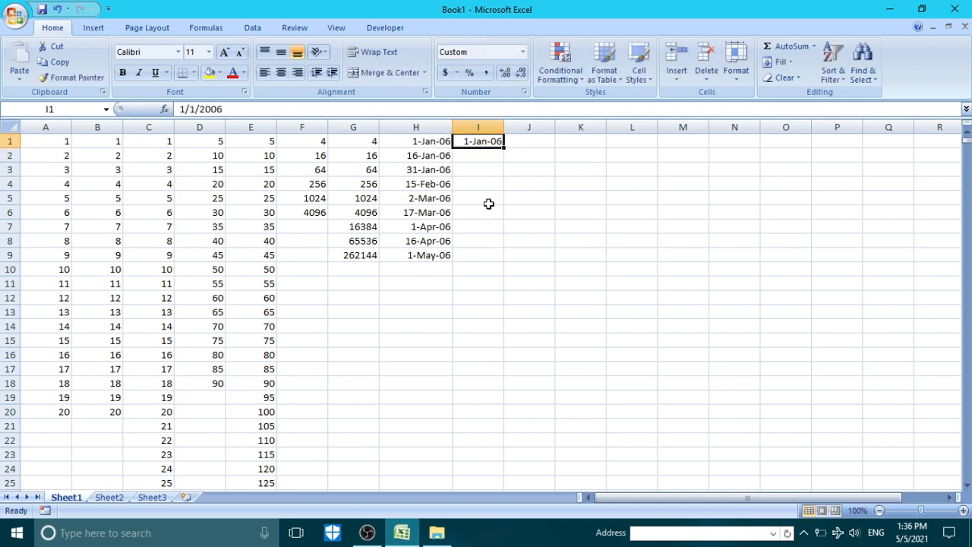
pyautogui.click(496, 184)
pyautogui.click(439, 244)
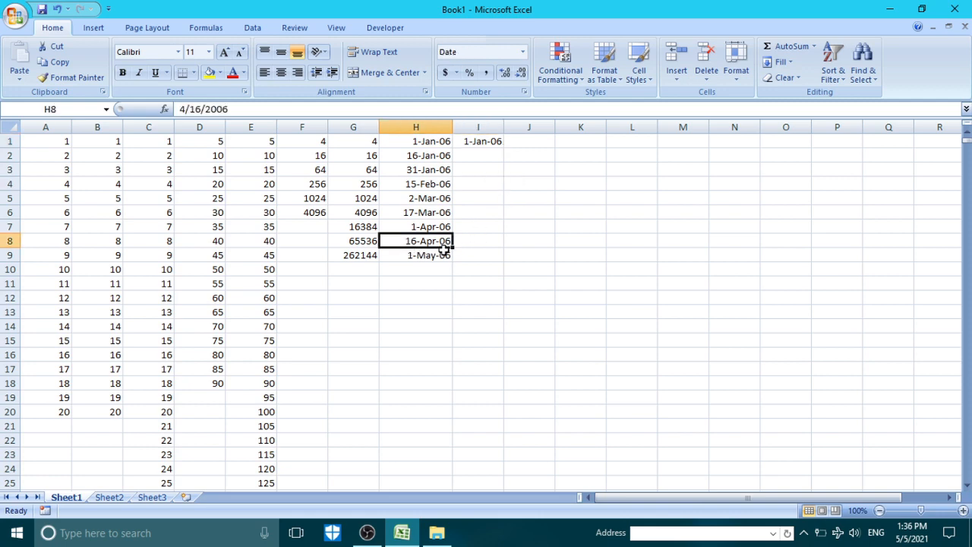
pyautogui.click(505, 197)
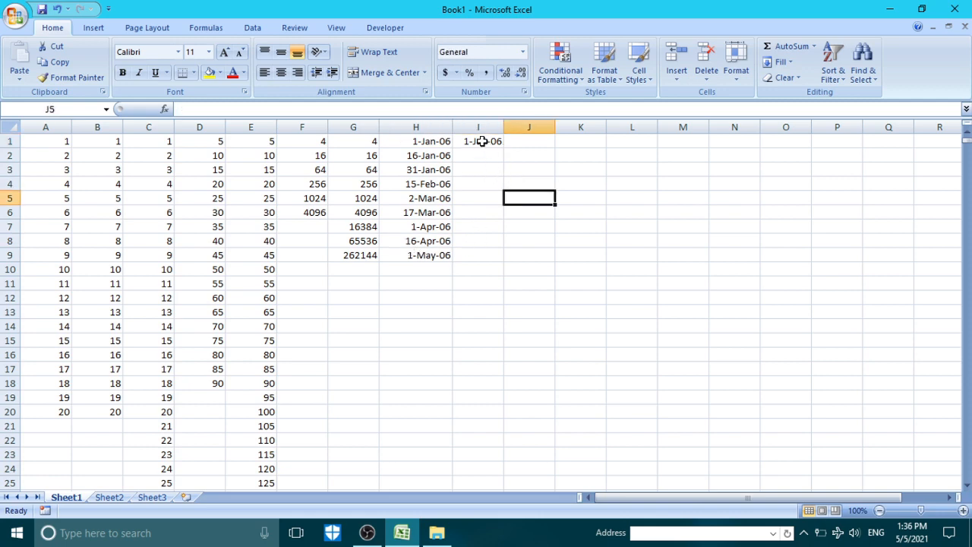
# Fill column I downward from I1 with a date series by day, using step value 15 and stop value 16-Apr-06.
pyautogui.click(480, 141)
pyautogui.click(782, 63)
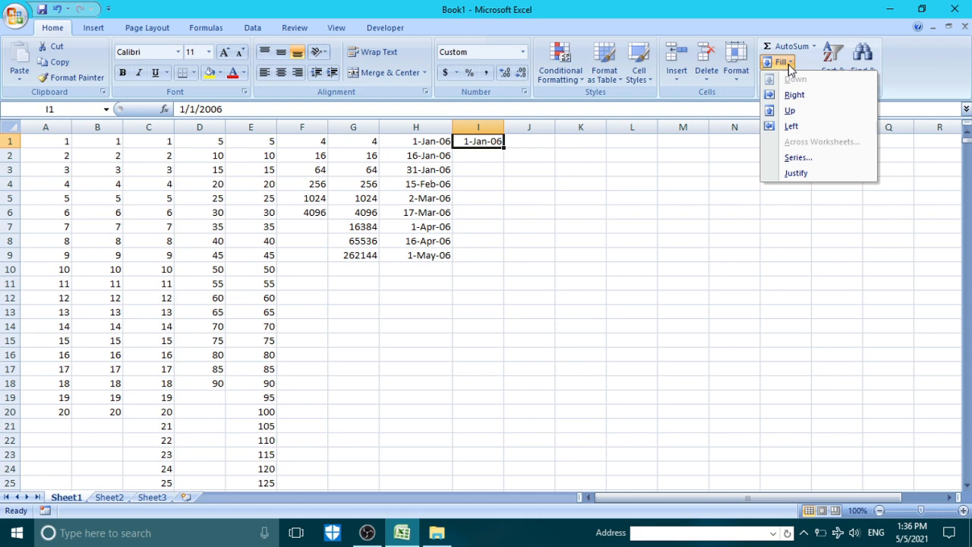
pyautogui.click(790, 157)
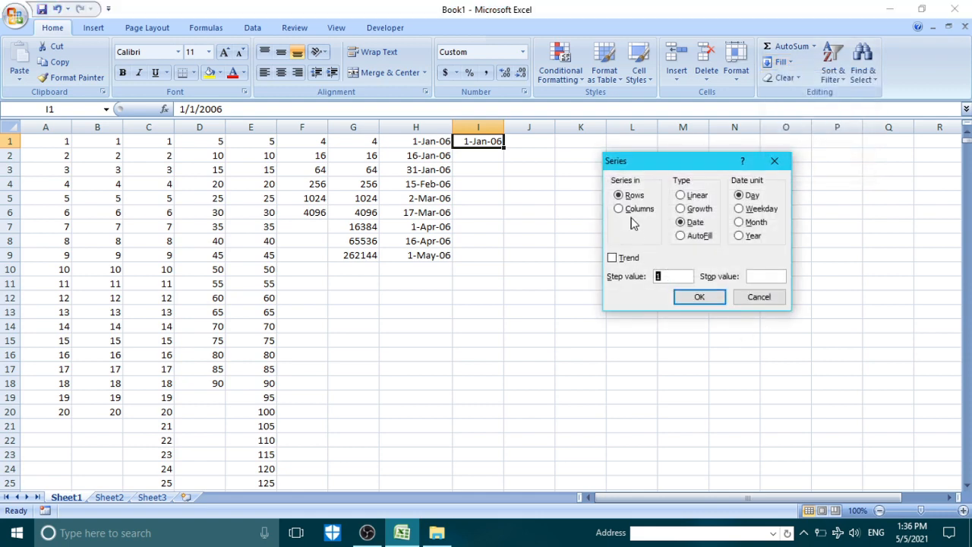
pyautogui.click(633, 209)
pyautogui.click(670, 275)
pyautogui.click(699, 297)
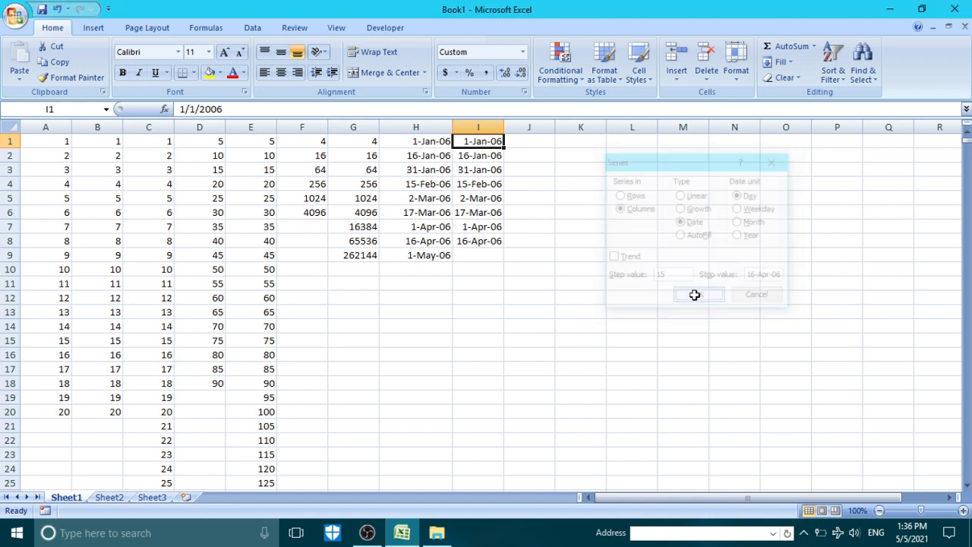
pyautogui.click(475, 240)
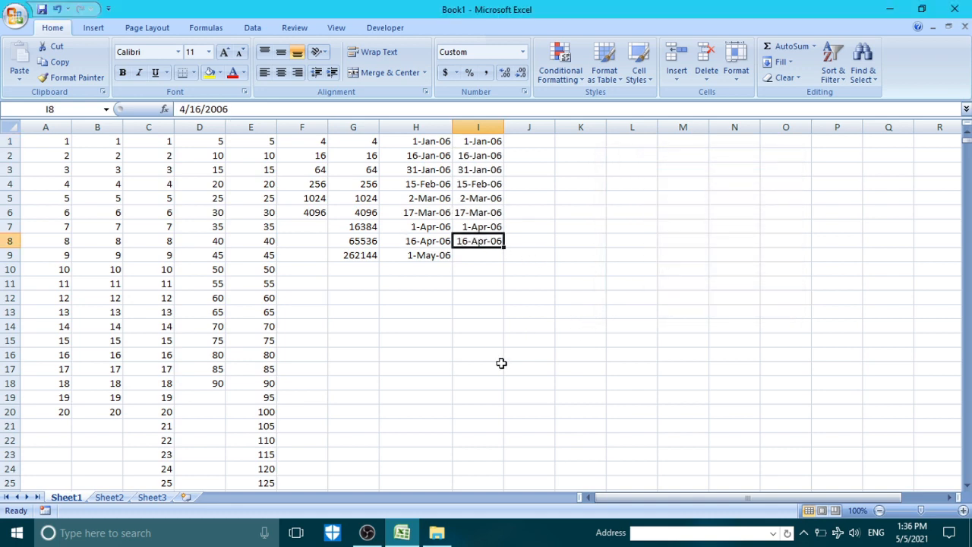
pyautogui.click(784, 61)
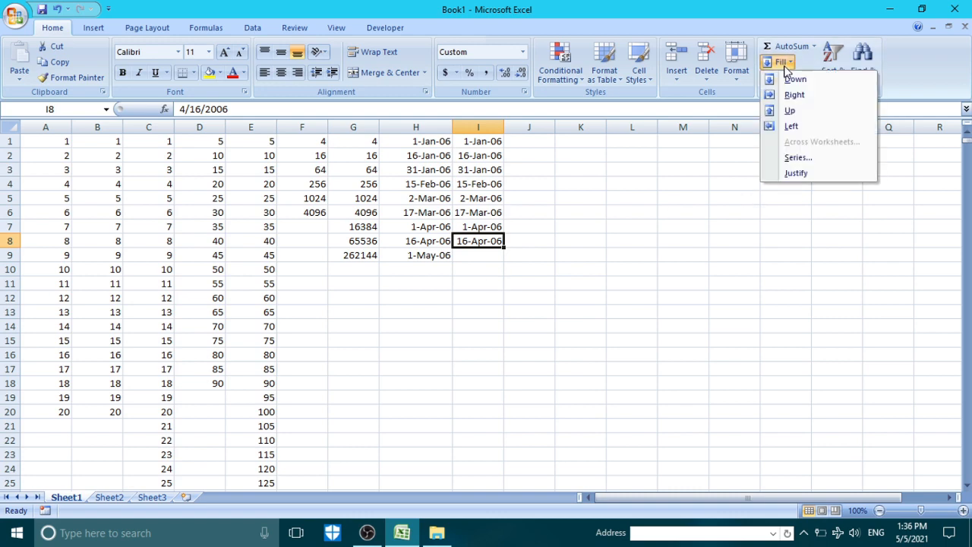
pyautogui.click(800, 159)
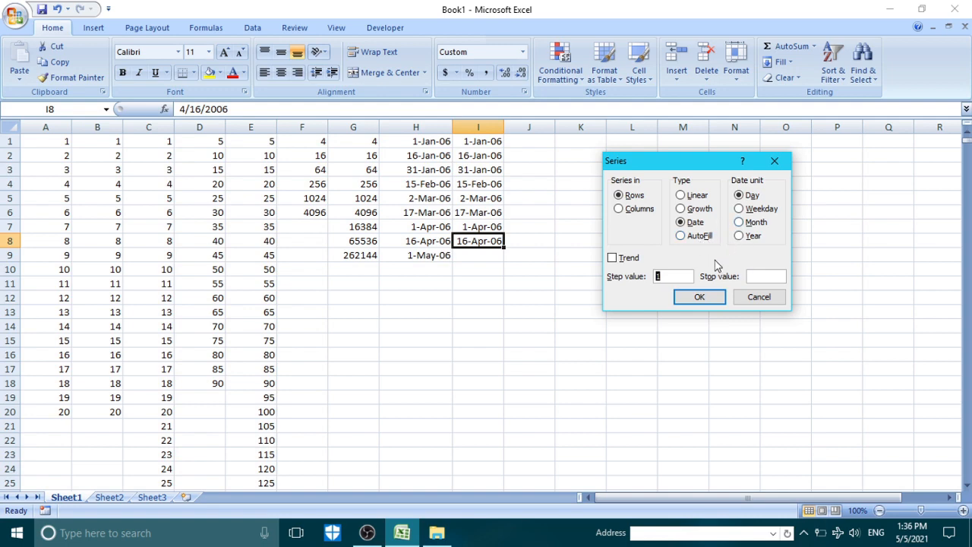
pyautogui.click(761, 297)
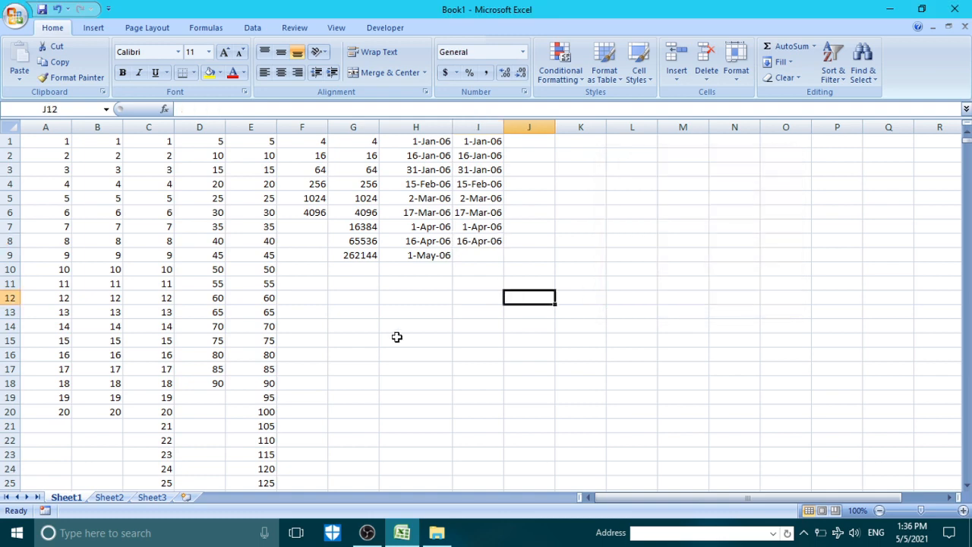
pyautogui.click(400, 342)
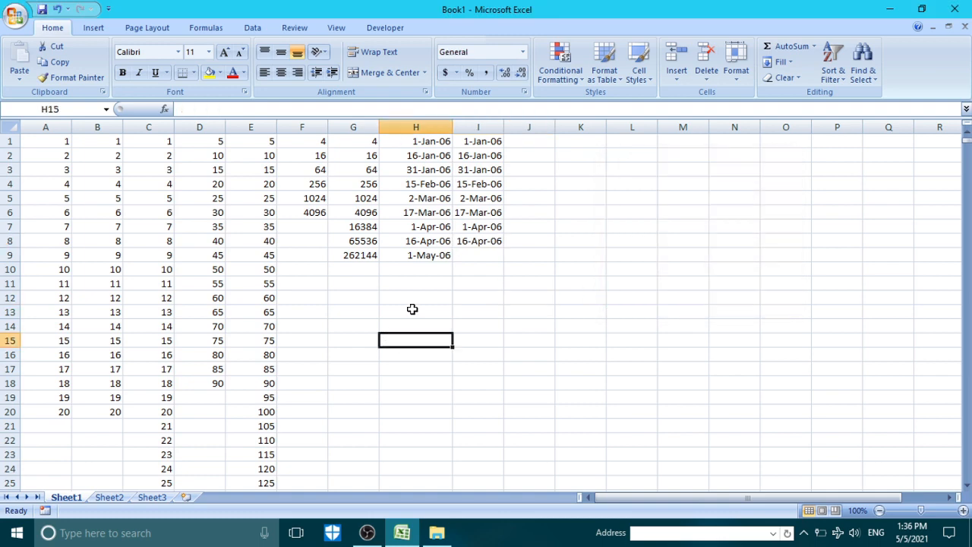
# Enter January in K1 and AutoFill the full month names down to K12.
pyautogui.click(580, 169)
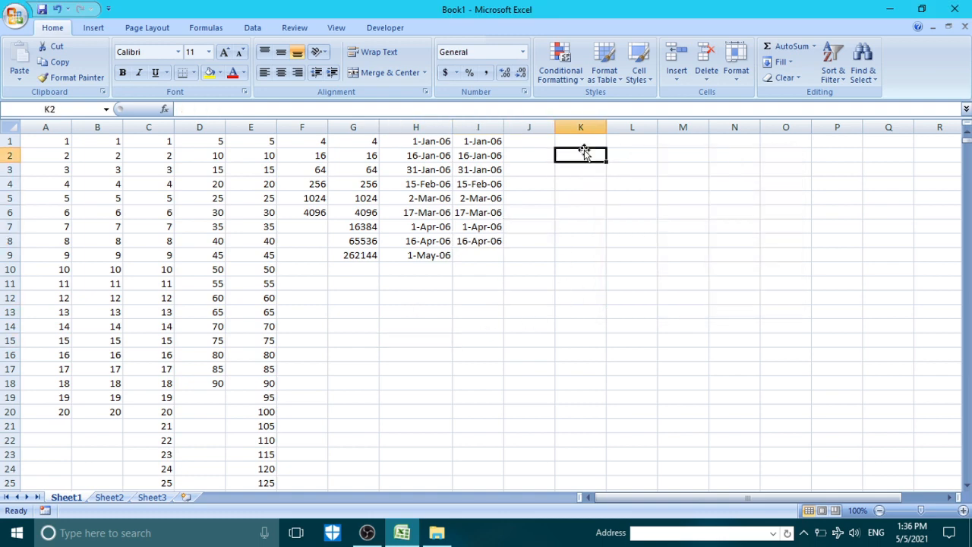
pyautogui.click(585, 151)
pyautogui.click(589, 141)
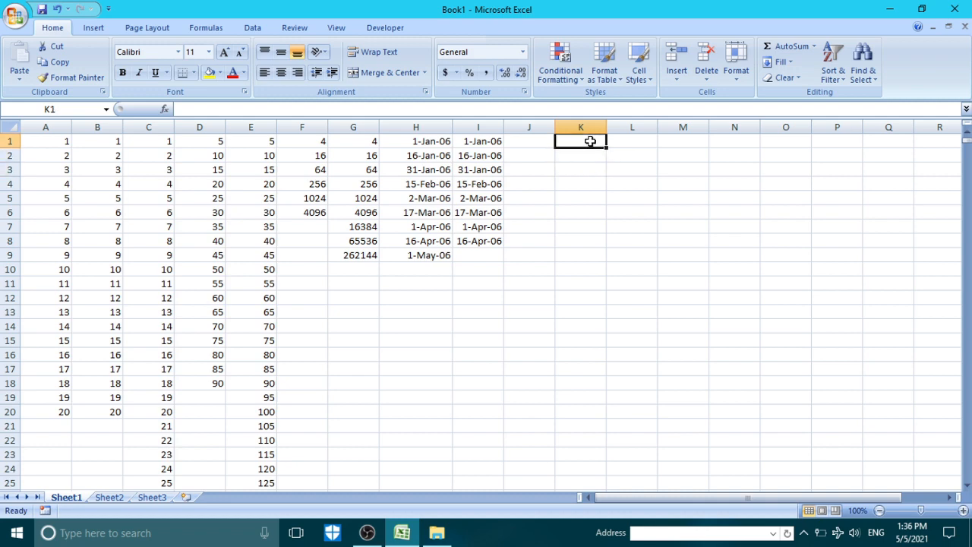
pyautogui.write('January')
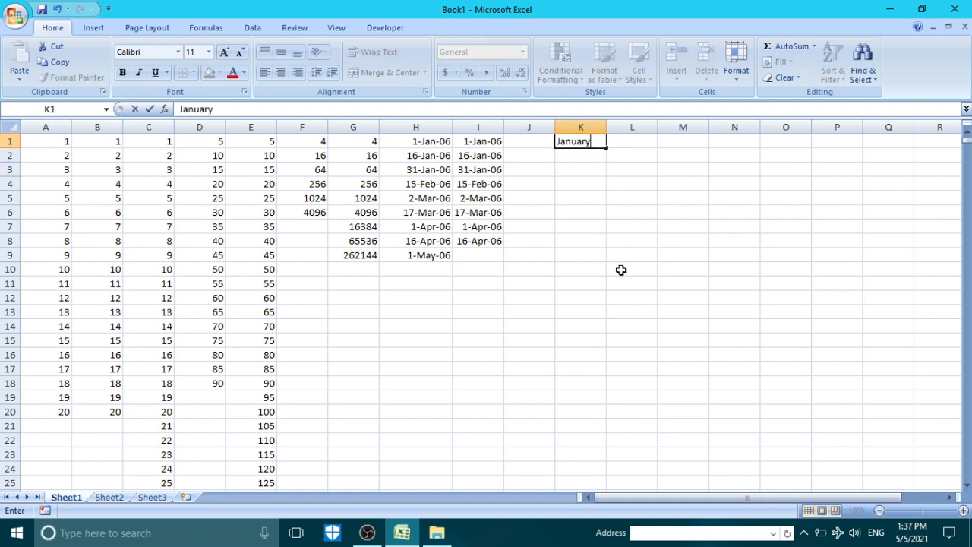
pyautogui.press('Return')
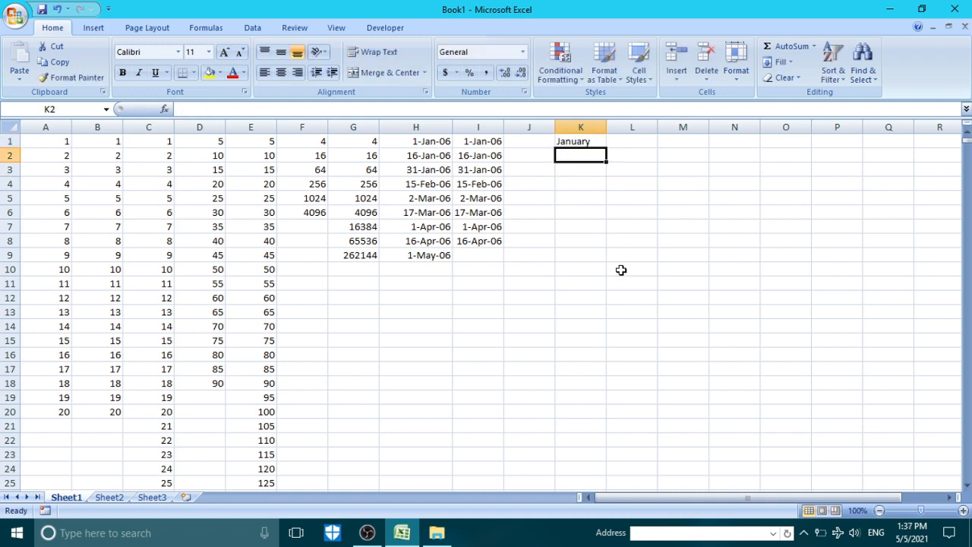
pyautogui.click(587, 143)
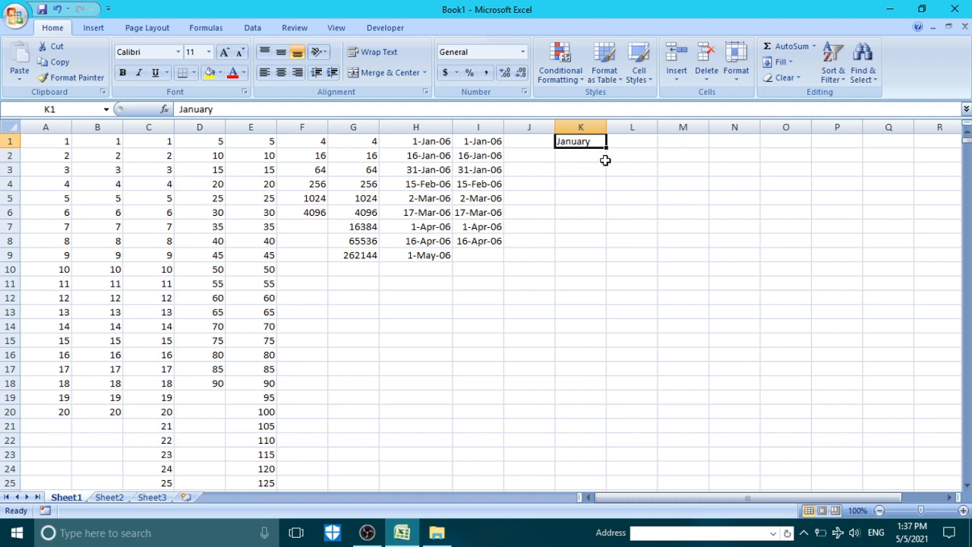
pyautogui.moveTo(608, 149); pyautogui.dragTo(608, 301)
pyautogui.click(632, 198)
# Enter Jan in L1 and AutoFill the abbreviated month names down to L12.
pyautogui.click(636, 142)
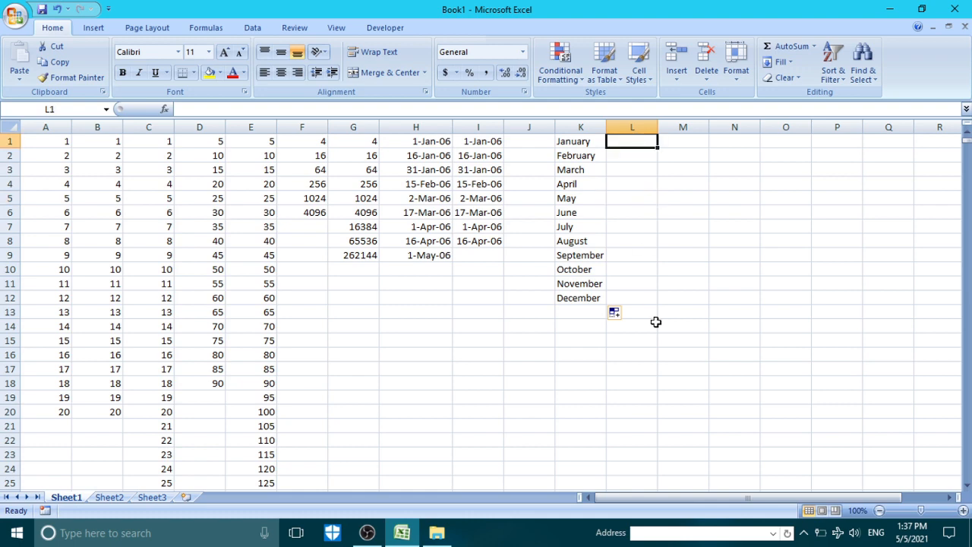
pyautogui.write('Jan')
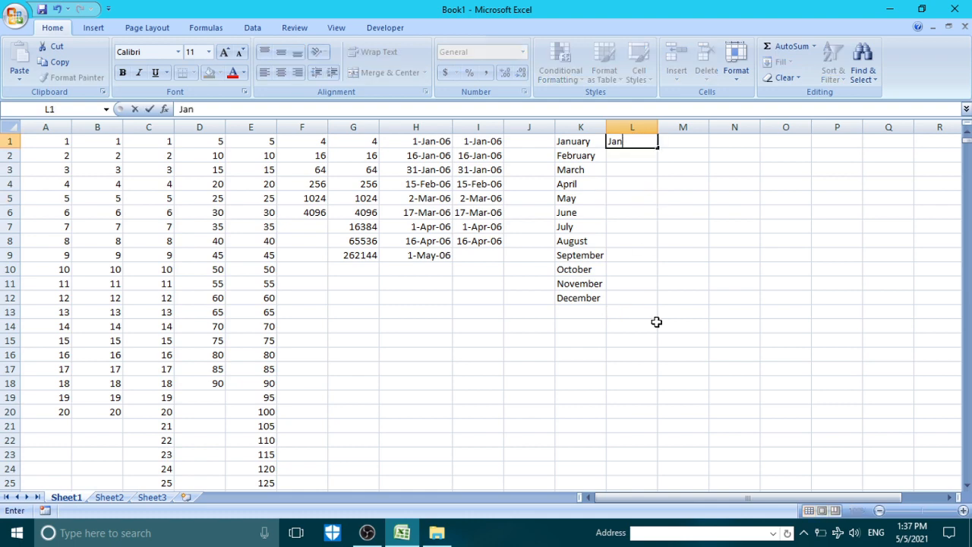
pyautogui.press('Return')
pyautogui.click(643, 143)
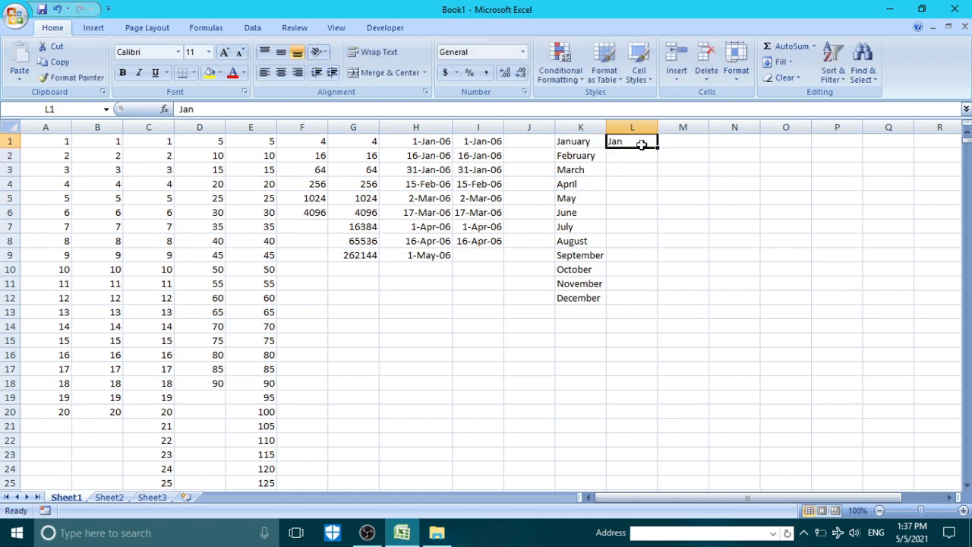
pyautogui.moveTo(658, 148); pyautogui.dragTo(660, 301)
# Enter Sunday in M1 and AutoFill the full weekday names down to M12.
pyautogui.click(693, 140)
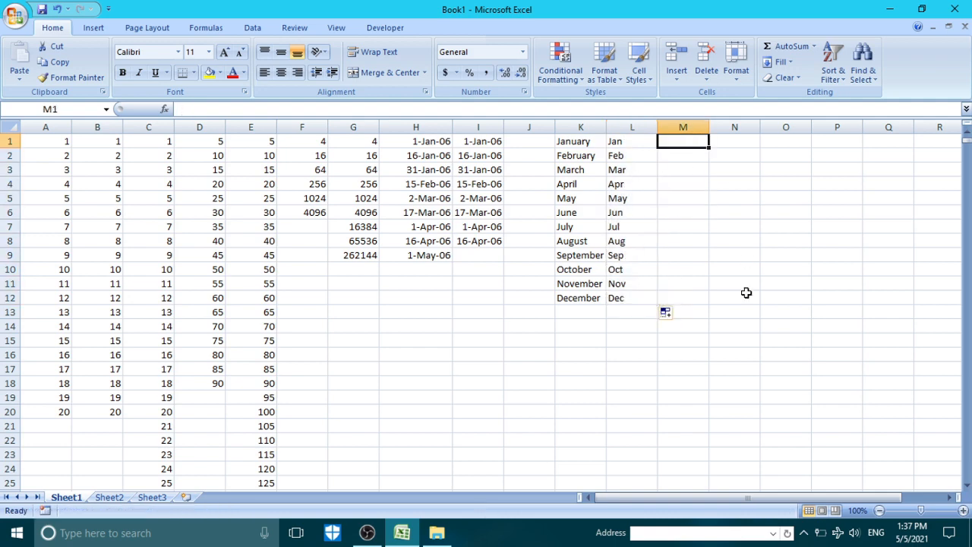
pyautogui.write('Sunday')
pyautogui.press('Return')
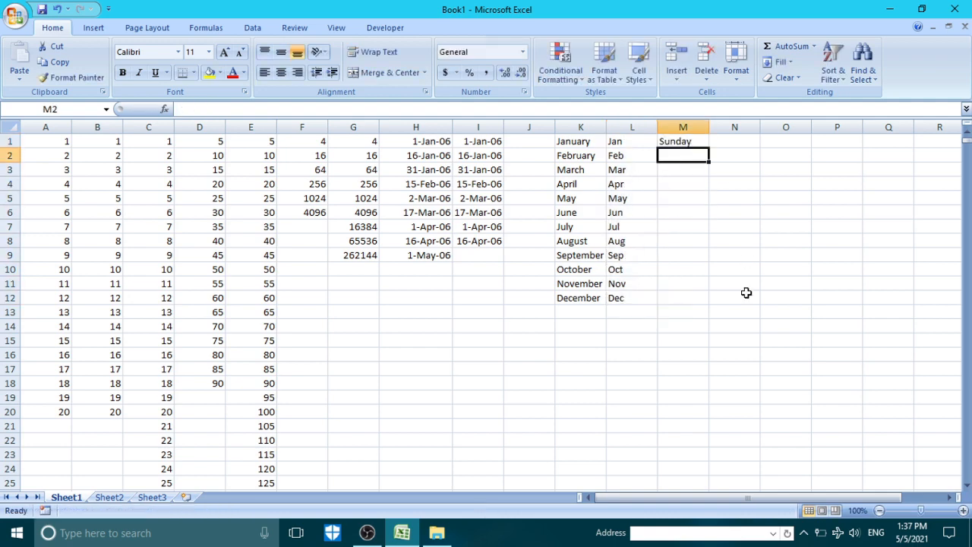
pyautogui.click(712, 180)
pyautogui.click(691, 140)
pyautogui.moveTo(708, 149); pyautogui.dragTo(712, 304)
pyautogui.click(722, 255)
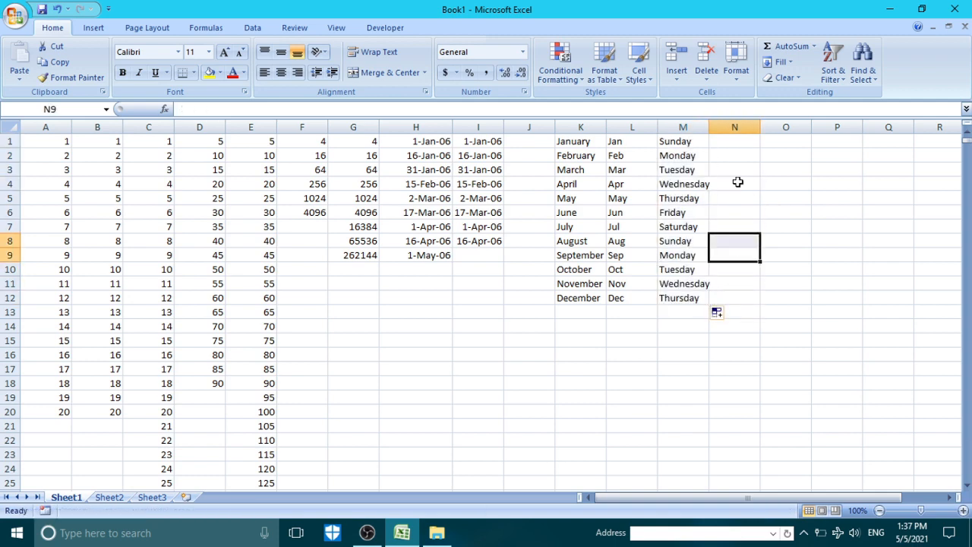
pyautogui.click(729, 144)
pyautogui.write('Sunda')
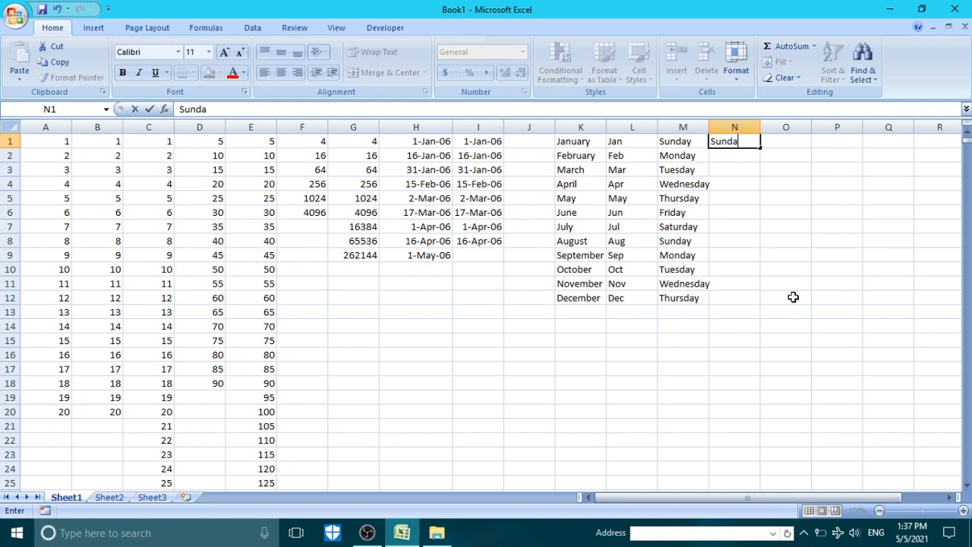
pyautogui.write('y')
pyautogui.press('Return')
# Enter Sun in N1 and AutoFill the abbreviated weekday names down to N12.
pyautogui.click(743, 143)
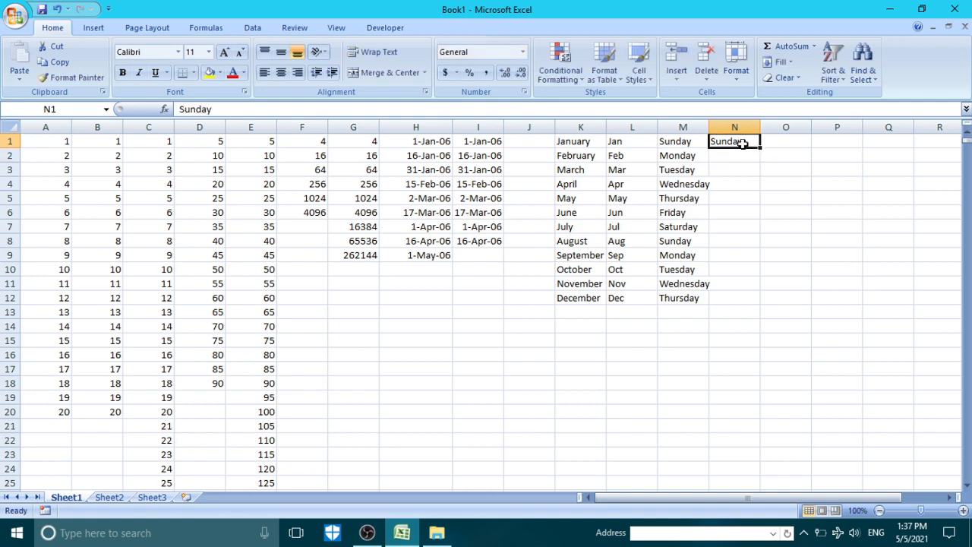
pyautogui.write('Snn')
pyautogui.press('Return')
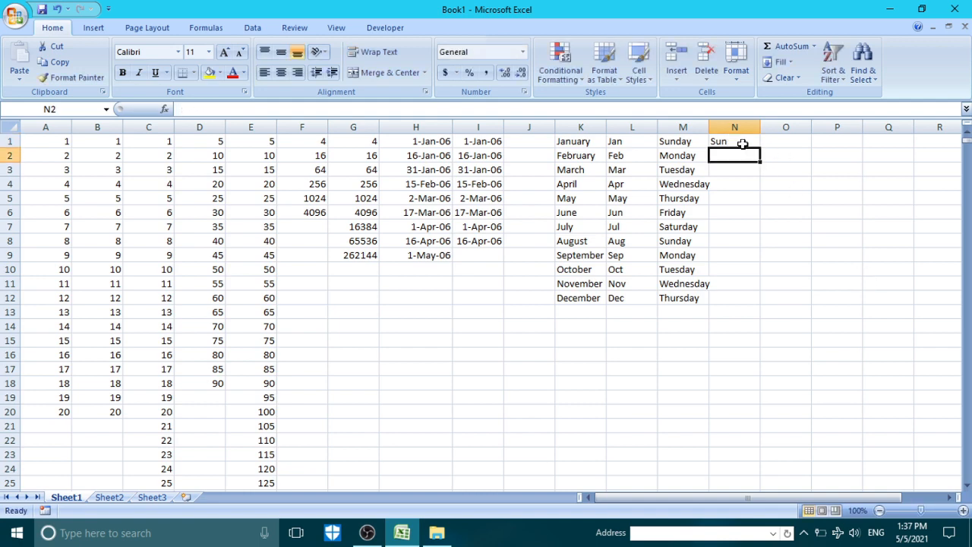
pyautogui.click(744, 143)
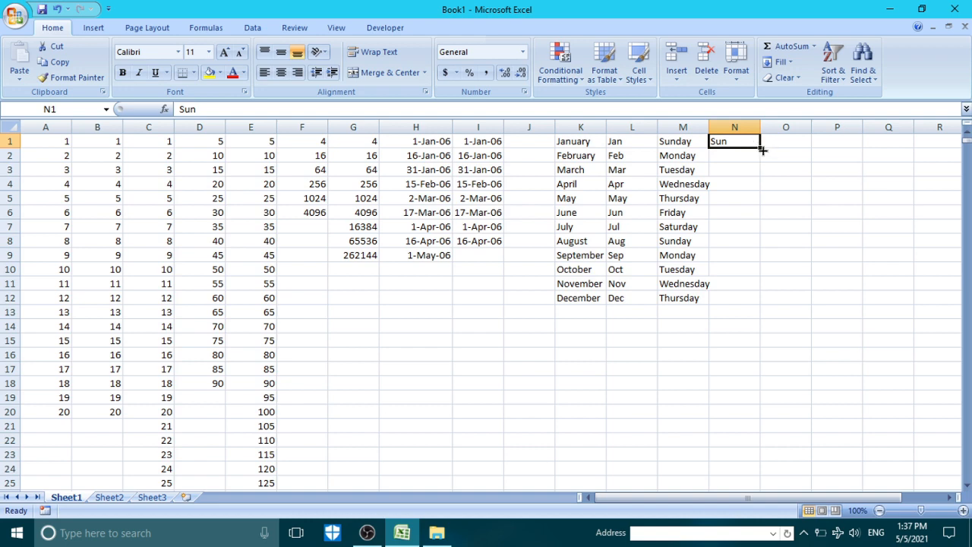
pyautogui.moveTo(762, 150); pyautogui.dragTo(748, 304)
pyautogui.click(736, 198)
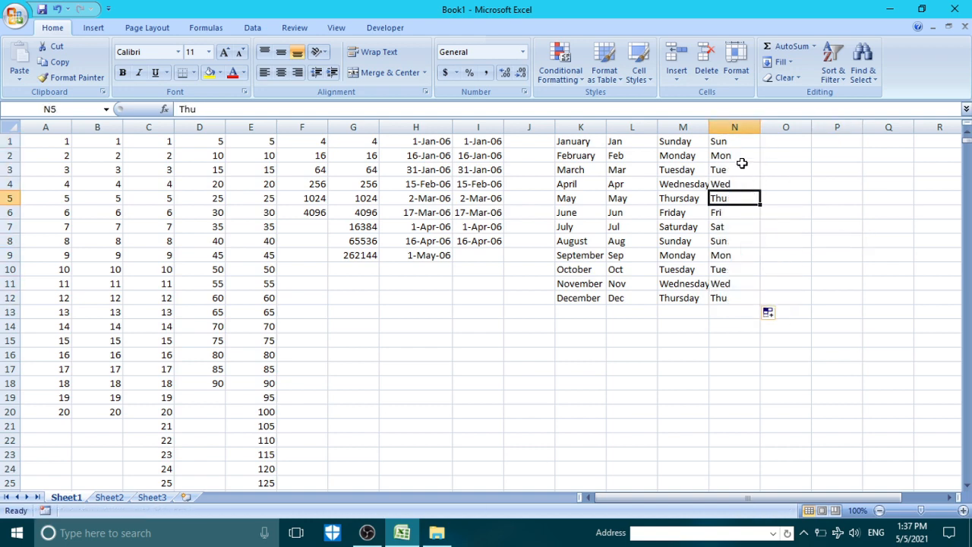
pyautogui.click(742, 164)
pyautogui.click(735, 143)
pyautogui.click(577, 143)
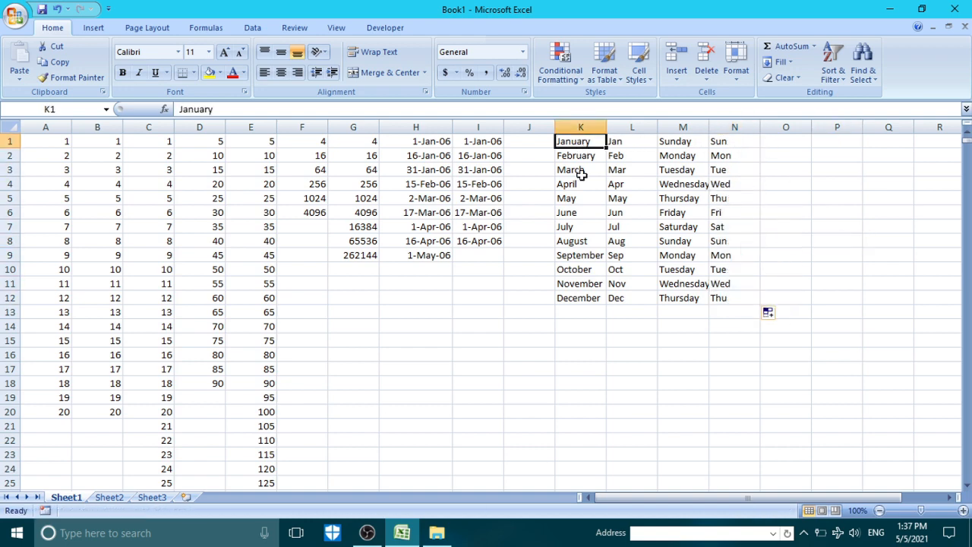
# Enter June in O1 and AutoFill the month names from it down to O12.
pyautogui.click(779, 143)
pyautogui.write('J')
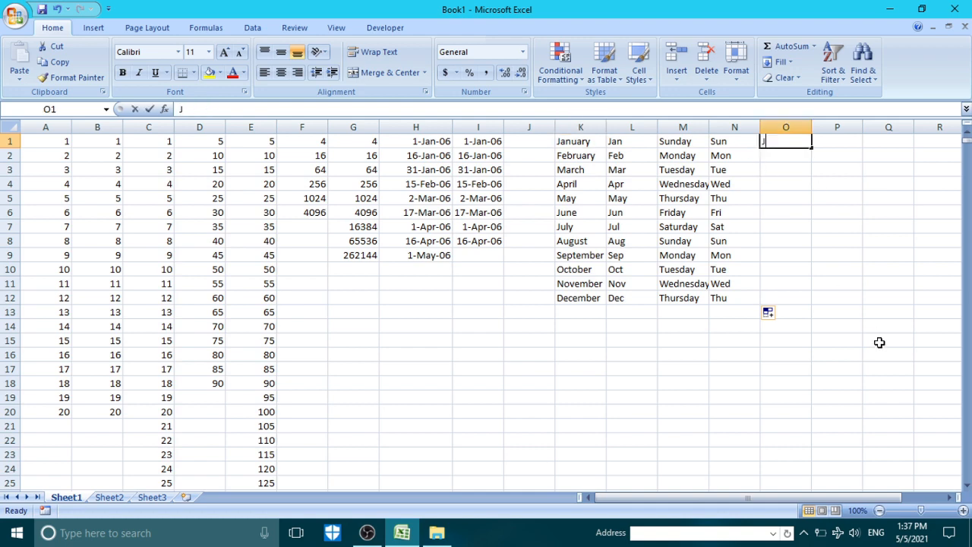
pyautogui.write('aune')
pyautogui.press('Return')
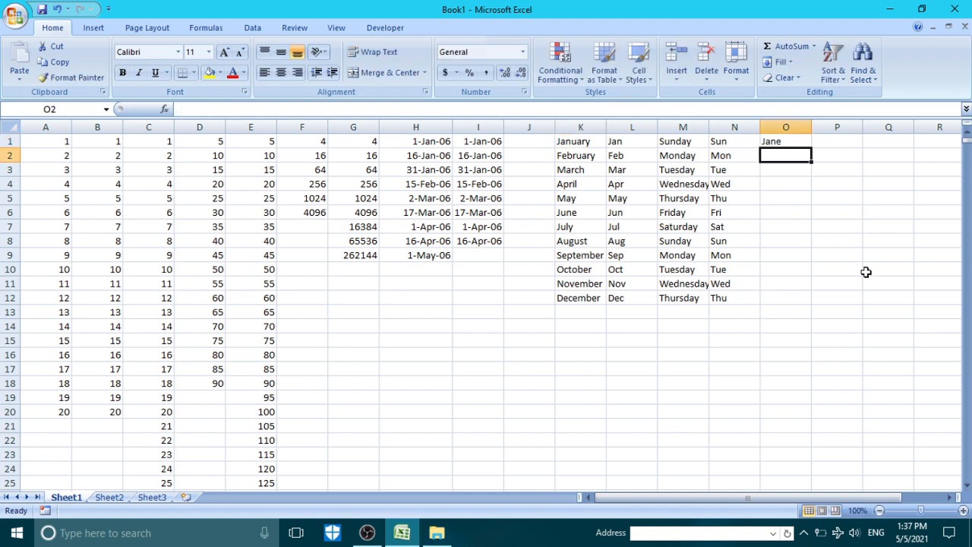
pyautogui.doubleClick(791, 137)
pyautogui.press('BackSpace')
pyautogui.press('BackSpace')
pyautogui.press('BackSpace')
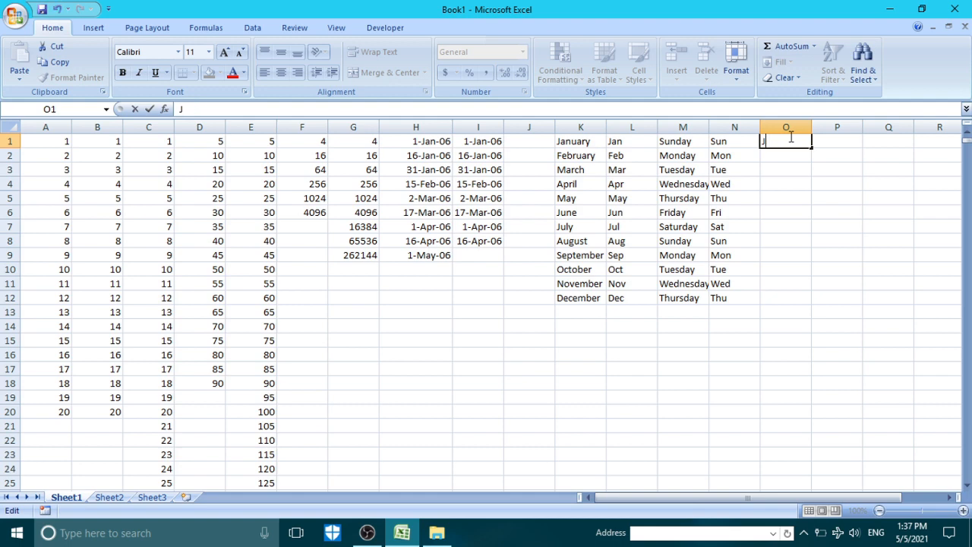
pyautogui.write('une')
pyautogui.press('Return')
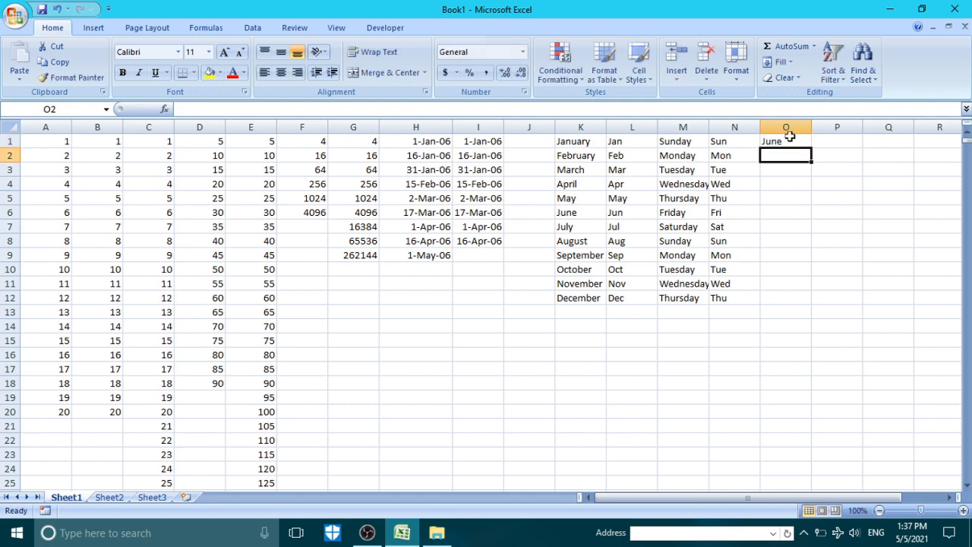
pyautogui.click(794, 143)
pyautogui.moveTo(810, 148); pyautogui.dragTo(789, 307)
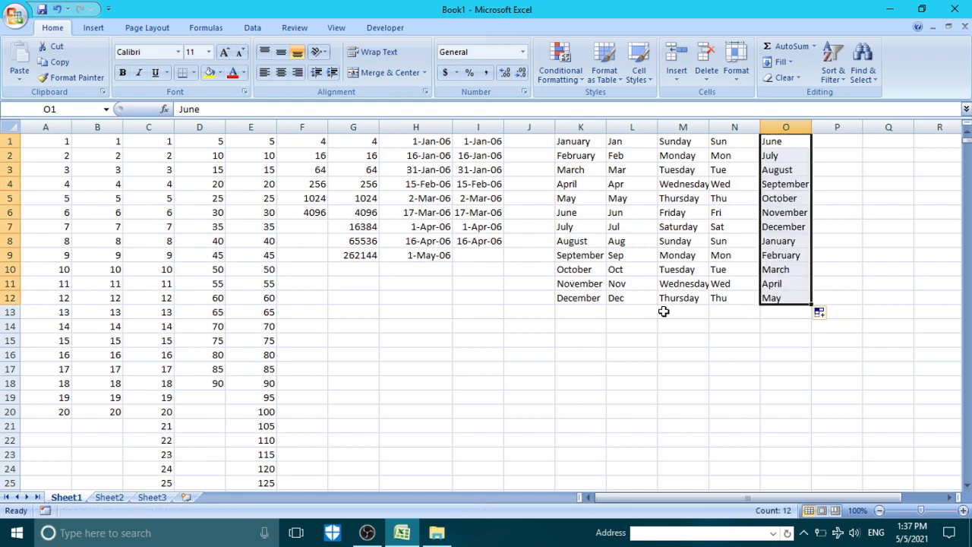
pyautogui.click(529, 312)
pyautogui.click(525, 356)
pyautogui.click(567, 358)
pyautogui.click(585, 339)
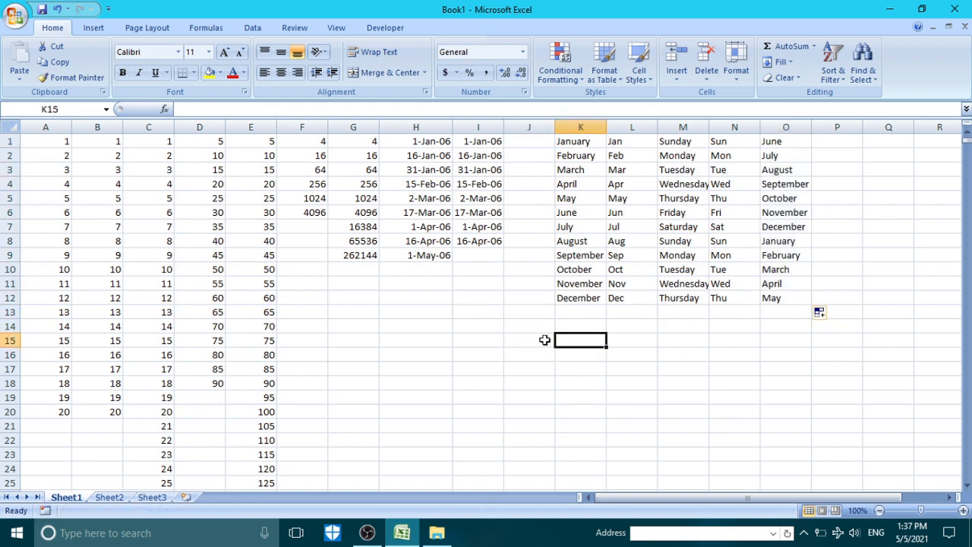
pyautogui.click(541, 340)
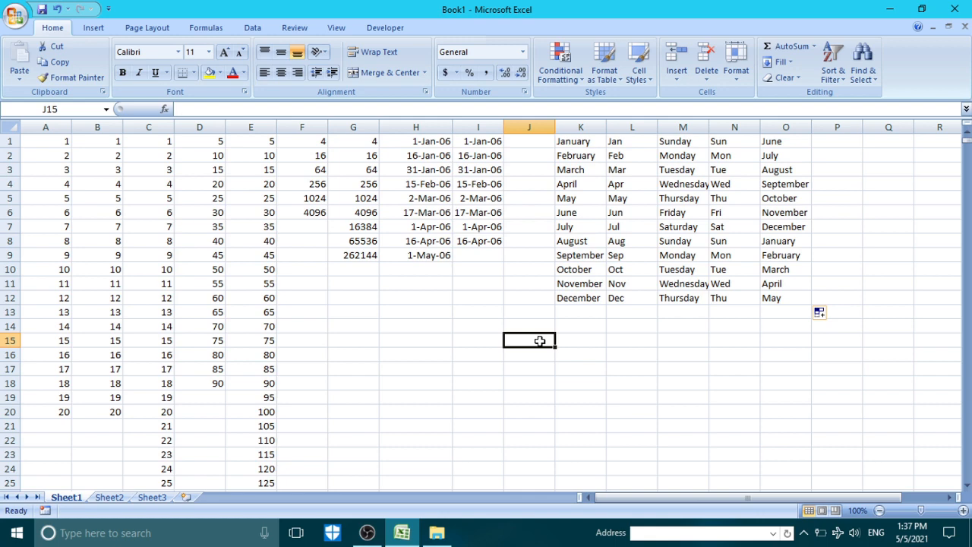
# Open the custom lists editor from the Excel options.
pyautogui.click(15, 19)
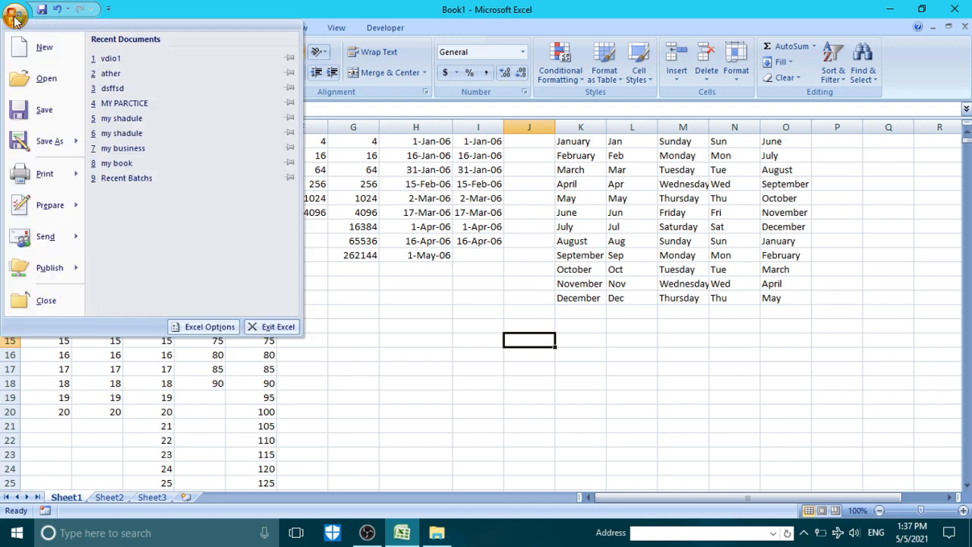
pyautogui.click(207, 327)
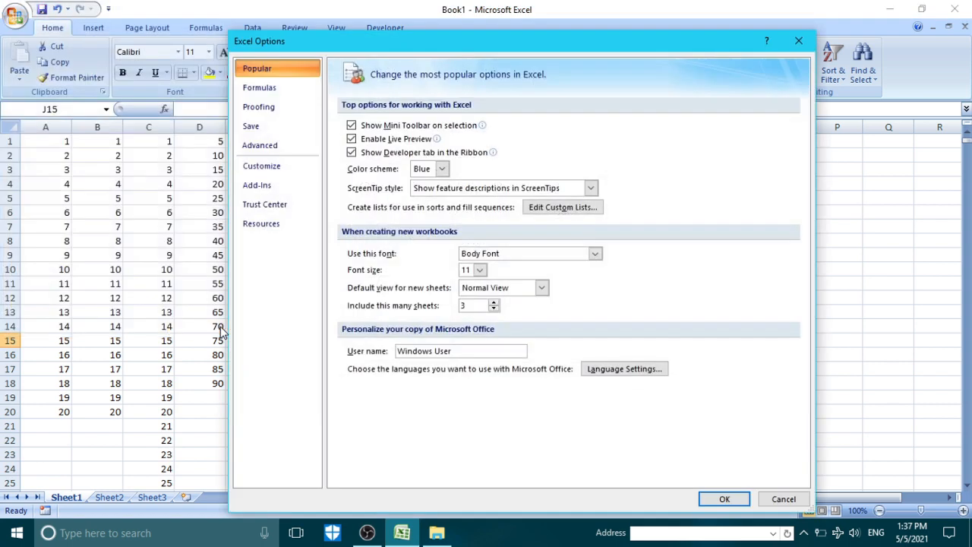
pyautogui.click(573, 209)
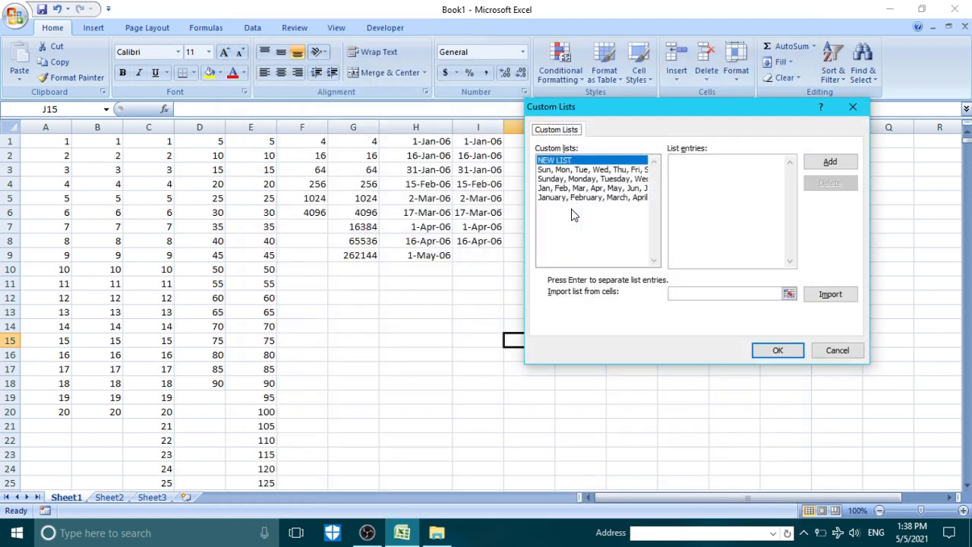
# Examine the entries of the built-in weekday and month lists, and return to NEW LIST.
pyautogui.click(601, 169)
pyautogui.click(585, 188)
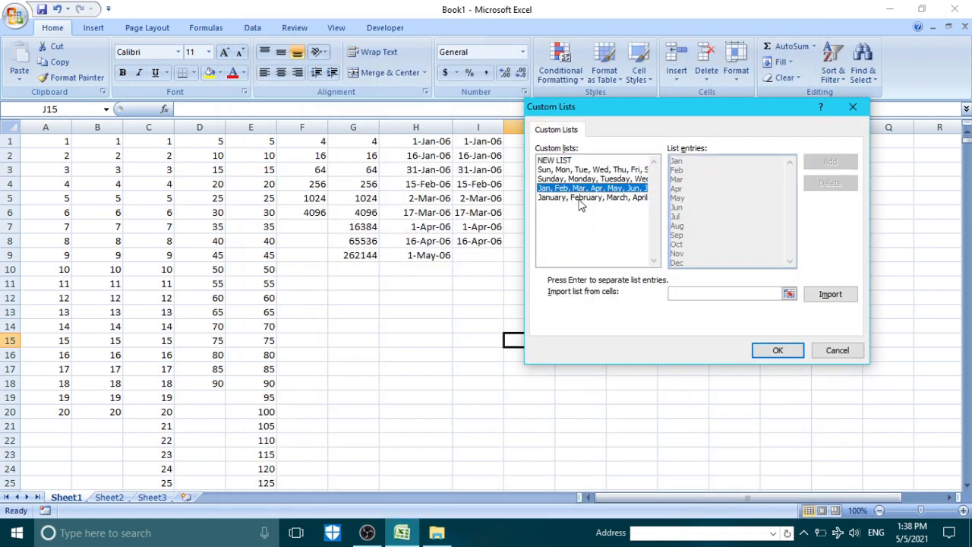
pyautogui.click(579, 199)
pyautogui.click(583, 179)
pyautogui.click(583, 170)
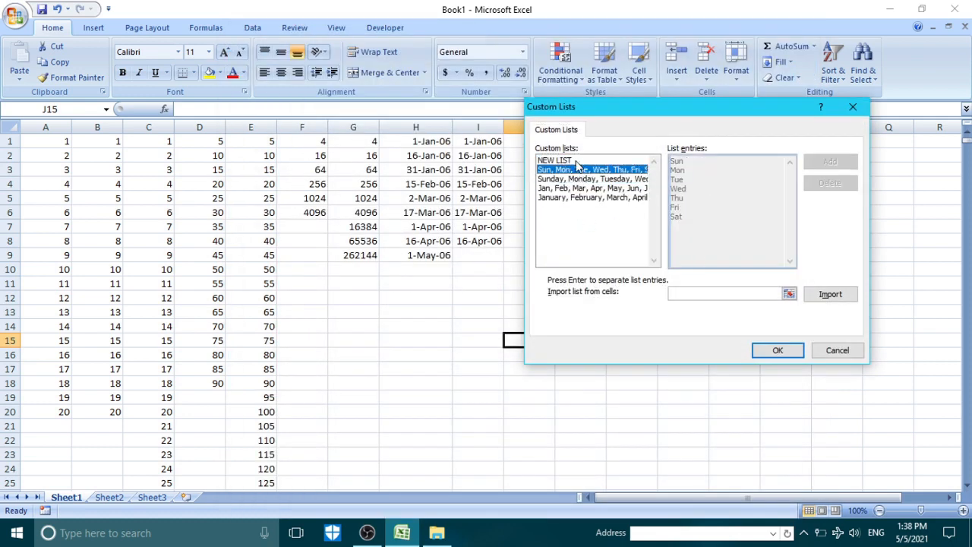
pyautogui.click(578, 160)
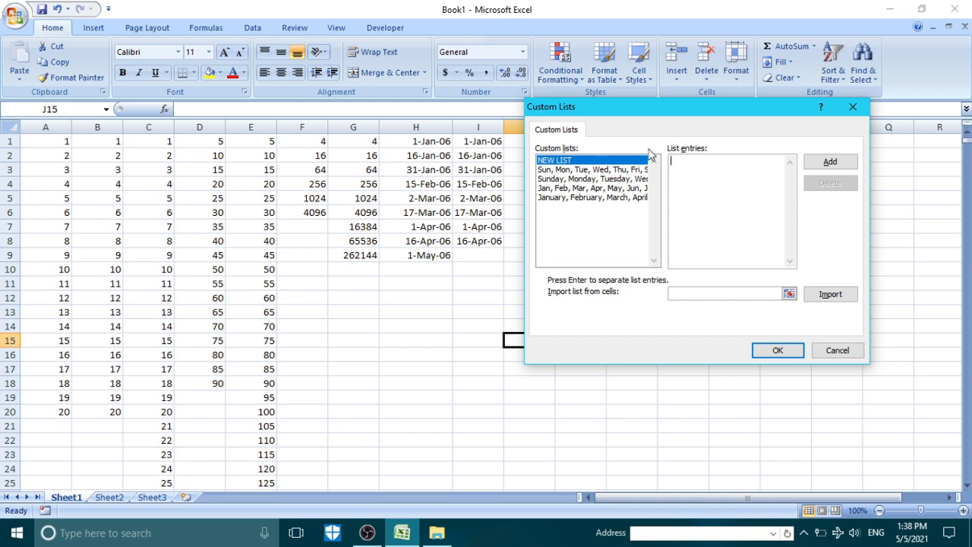
# Add a new custom list of five first names and confirm the Excel options.
pyautogui.moveTo(717, 112); pyautogui.dragTo(647, 111)
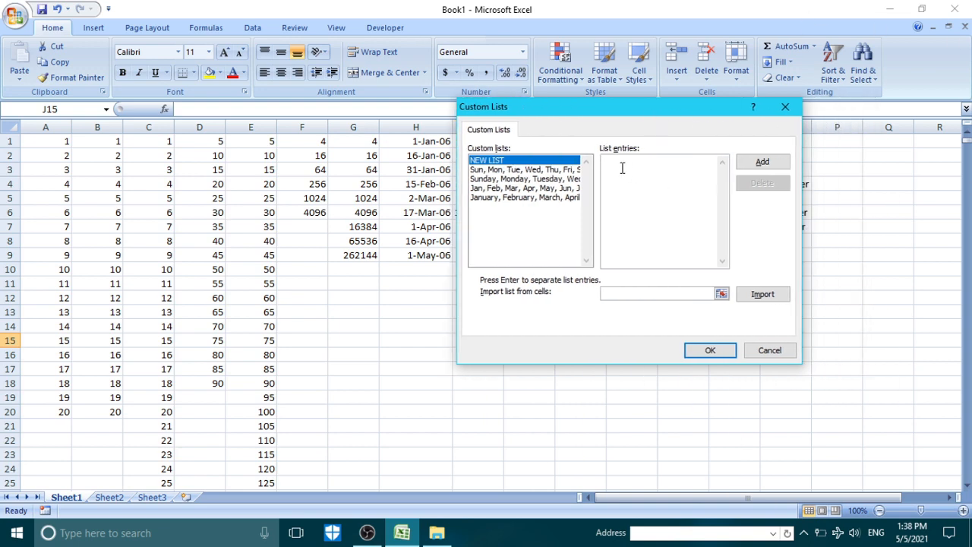
pyautogui.click(758, 166)
pyautogui.click(763, 163)
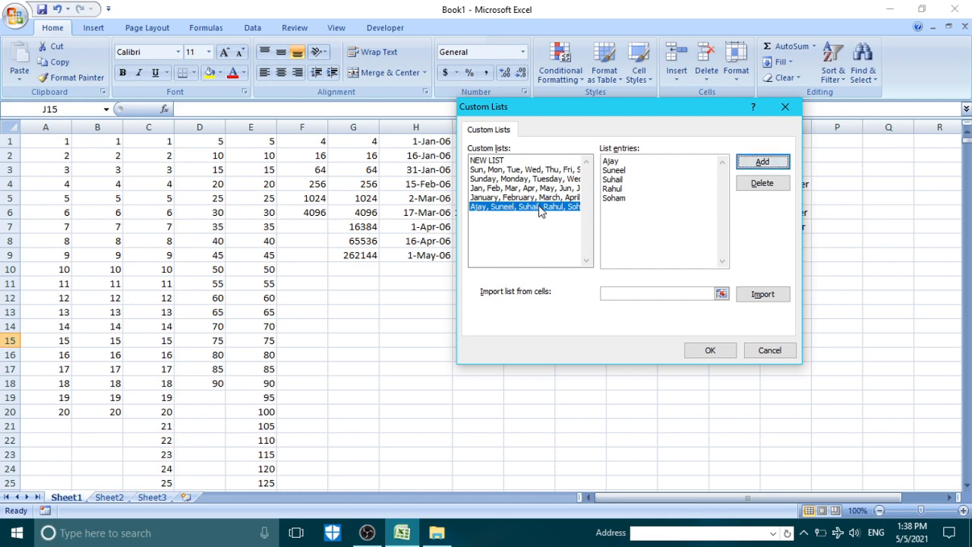
pyautogui.click(713, 352)
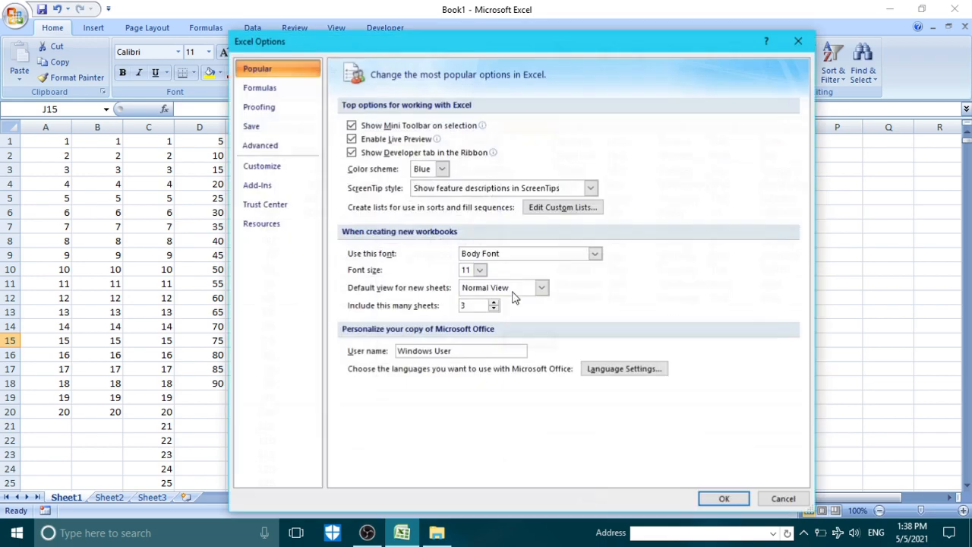
pyautogui.click(723, 498)
pyautogui.click(402, 312)
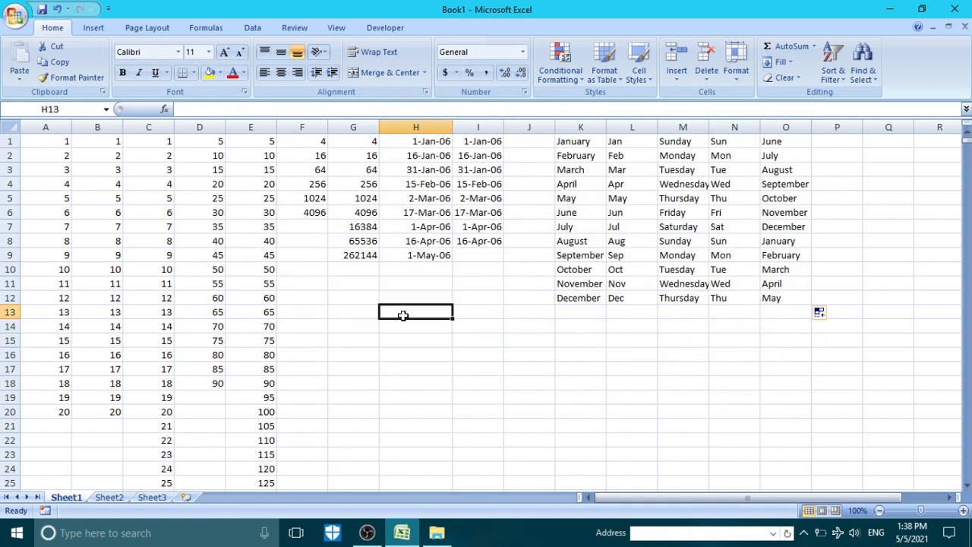
# Enter the custom list's second name in I13 and AutoFill it down to I18.
pyautogui.click(488, 313)
pyautogui.write('Suneel')
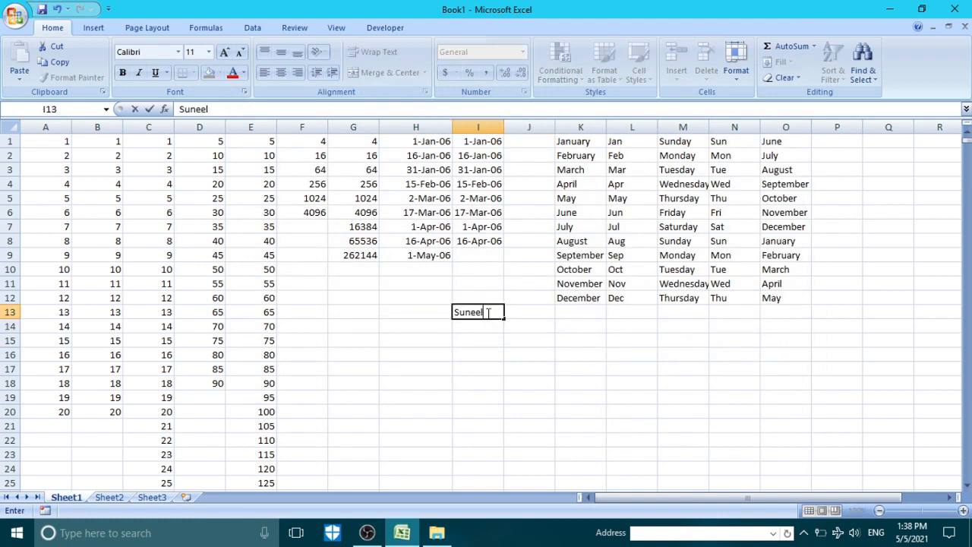
pyautogui.press('Return')
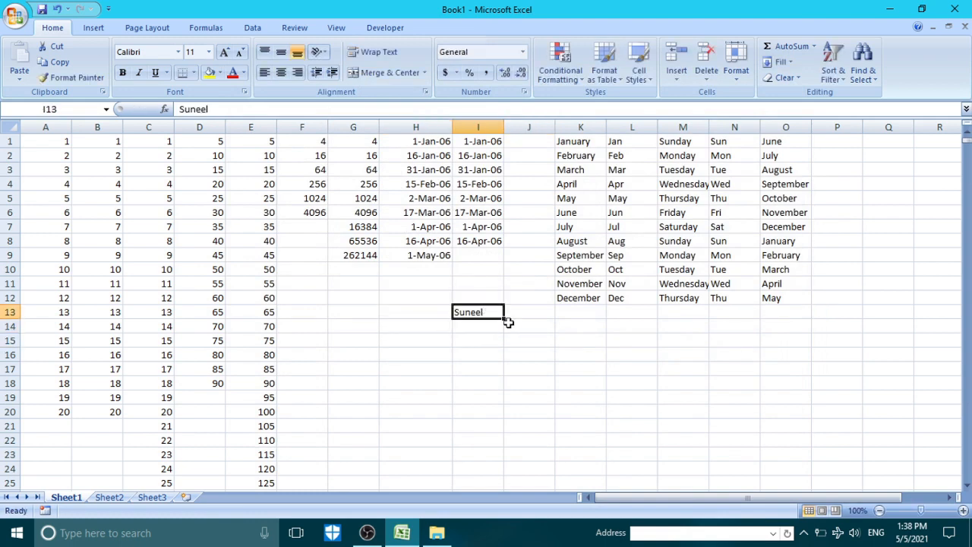
pyautogui.moveTo(504, 319); pyautogui.dragTo(505, 390)
pyautogui.moveTo(602, 381); pyautogui.dragTo(591, 371)
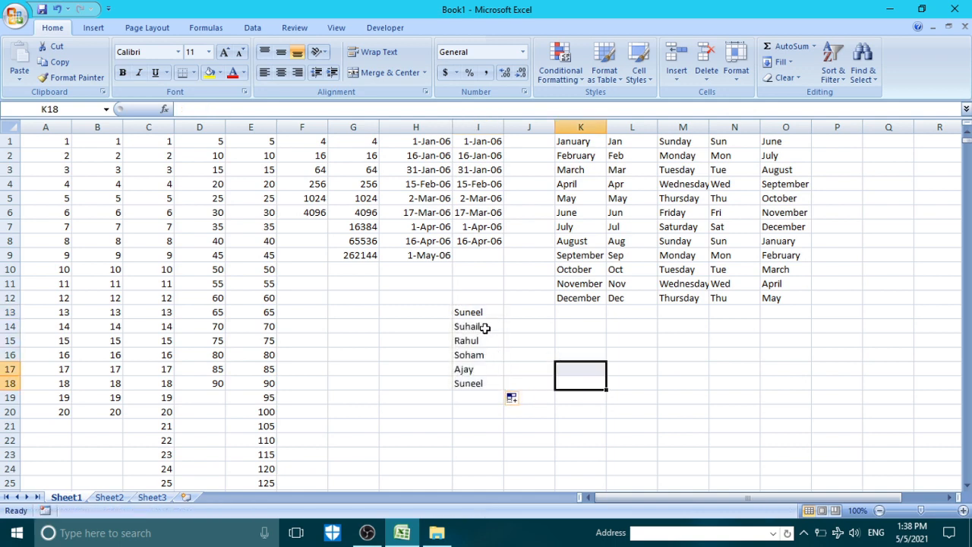
# Examine the order and repetition of the AutoFilled names in I13:I18.
pyautogui.click(485, 329)
pyautogui.click(486, 355)
pyautogui.click(487, 384)
pyautogui.click(487, 411)
pyautogui.click(482, 384)
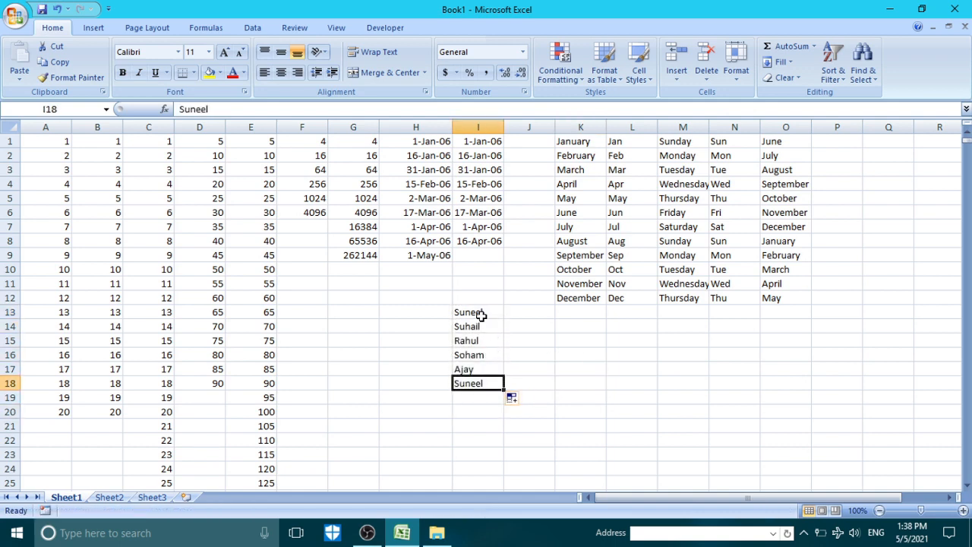
pyautogui.moveTo(481, 316); pyautogui.dragTo(483, 374)
pyautogui.click(482, 385)
pyautogui.click(529, 368)
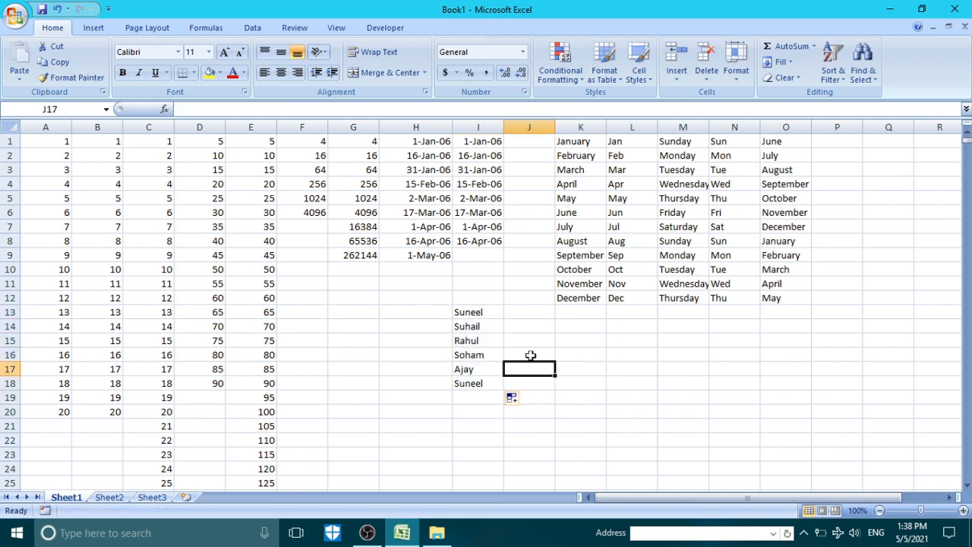
pyautogui.moveTo(531, 355); pyautogui.dragTo(531, 353)
# Enter the custom list's fourth name in J14 and AutoFill the names from it down to J18.
pyautogui.moveTo(530, 314); pyautogui.dragTo(533, 327)
pyautogui.press('Down')
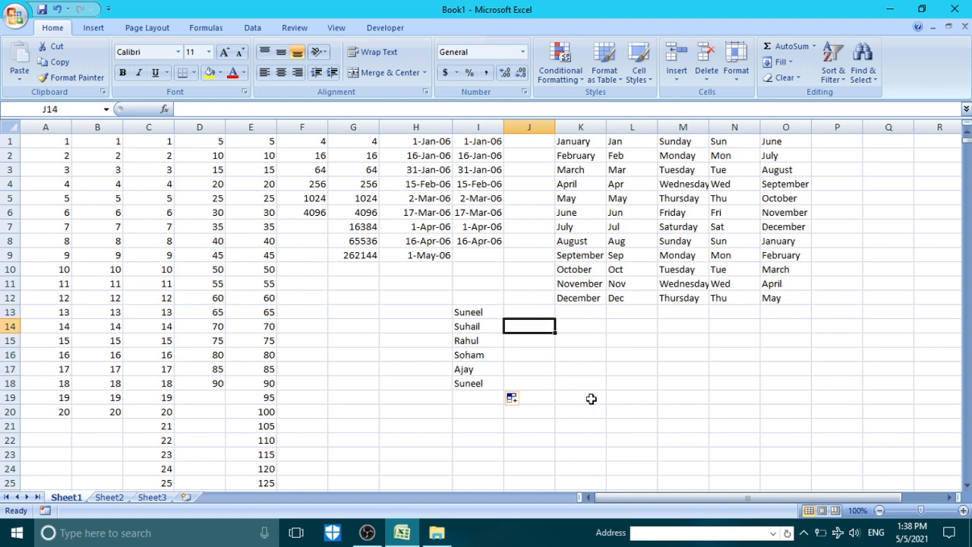
pyautogui.write('r')
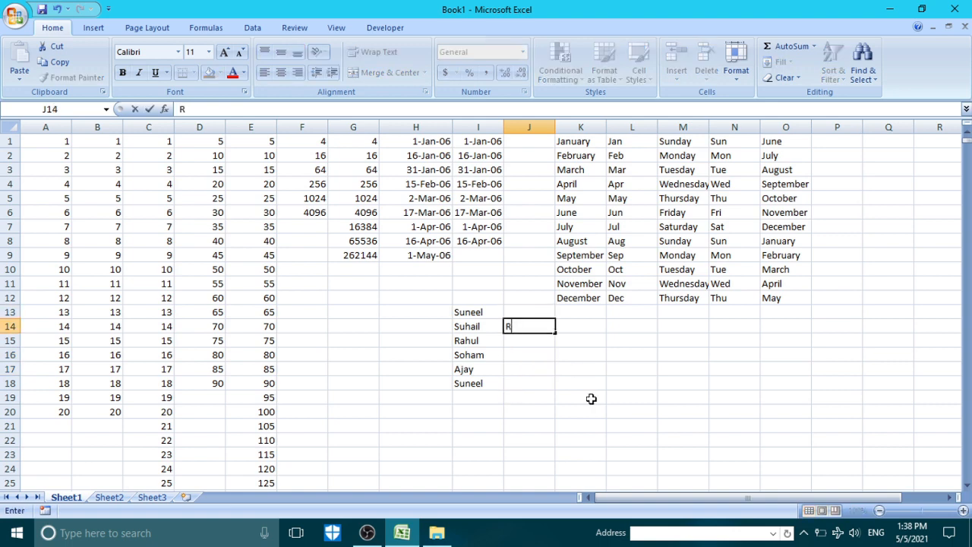
pyautogui.write('ahul')
pyautogui.click(591, 399)
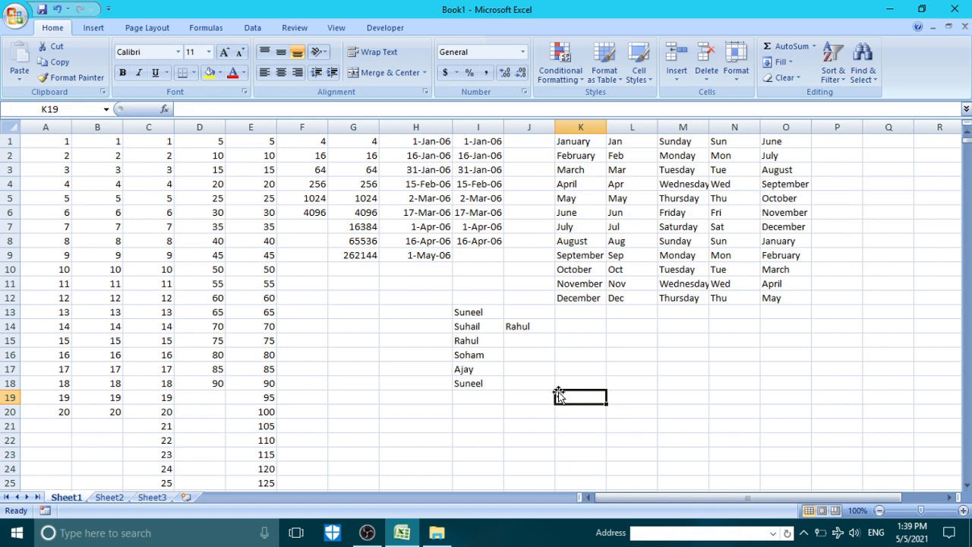
pyautogui.click(536, 326)
pyautogui.moveTo(553, 333); pyautogui.dragTo(560, 388)
pyautogui.click(535, 351)
pyautogui.click(530, 366)
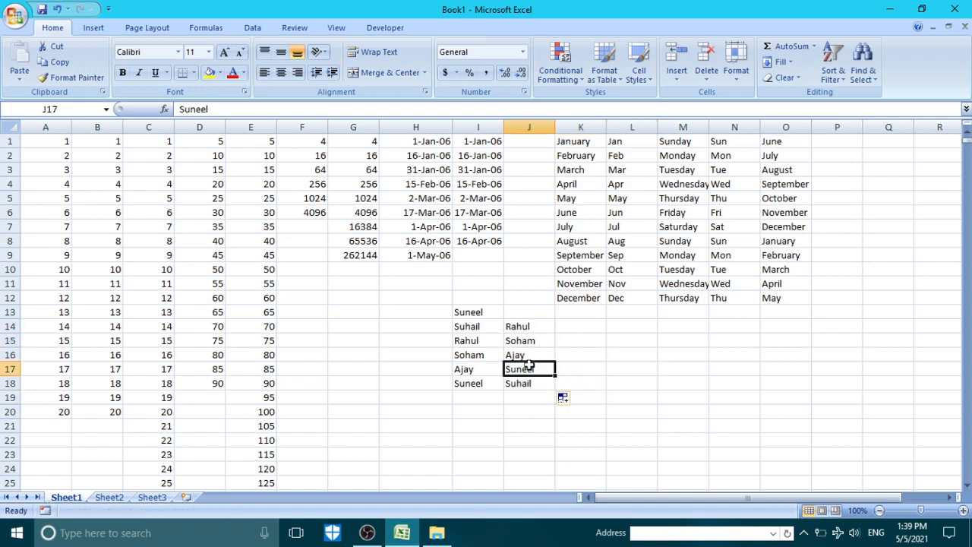
pyautogui.click(534, 354)
pyautogui.click(527, 328)
pyautogui.click(530, 381)
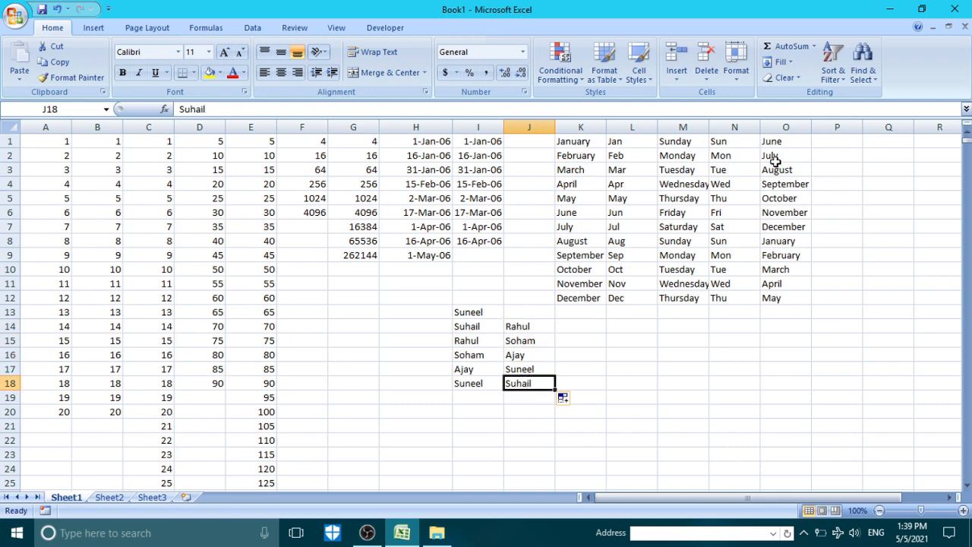
# Delete the custom list of first names in the custom lists editor and leave the Excel options.
pyautogui.click(20, 26)
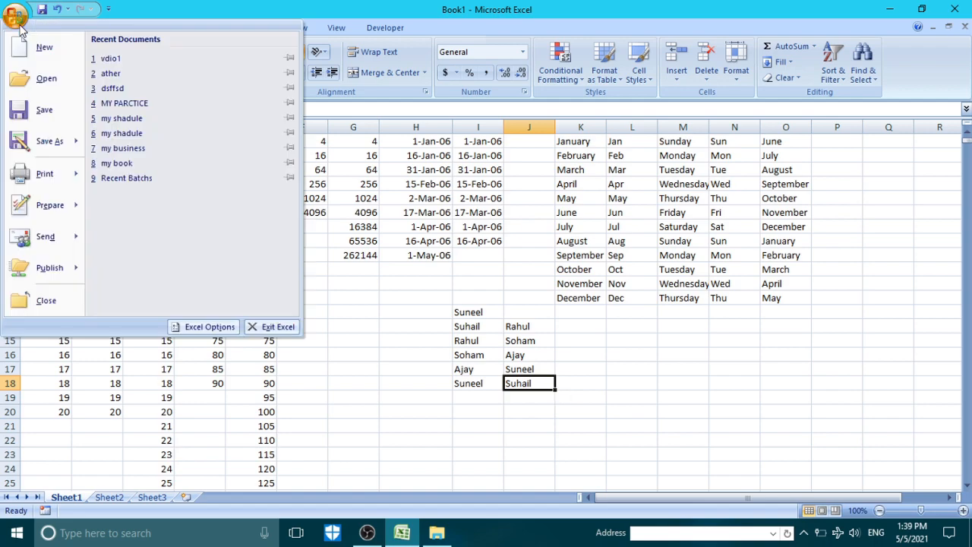
pyautogui.click(205, 328)
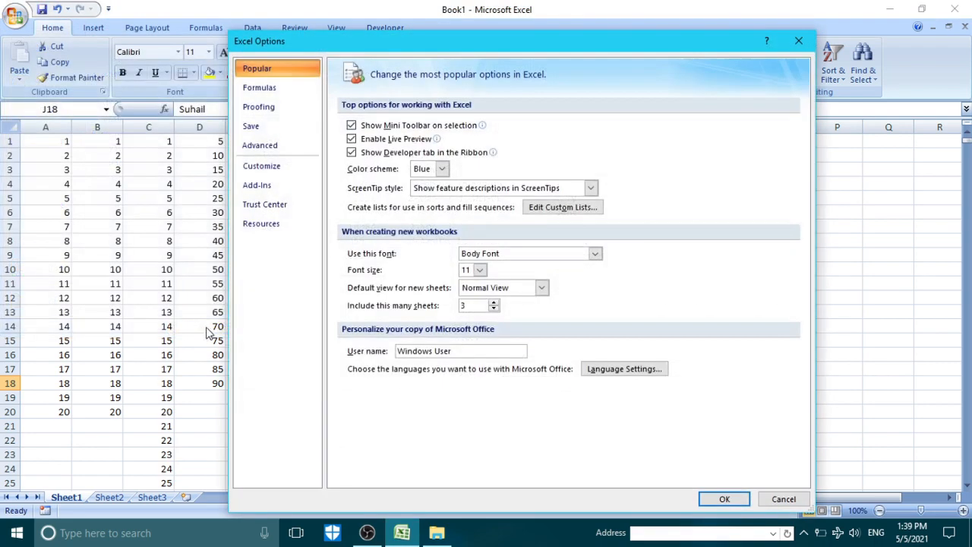
pyautogui.click(566, 208)
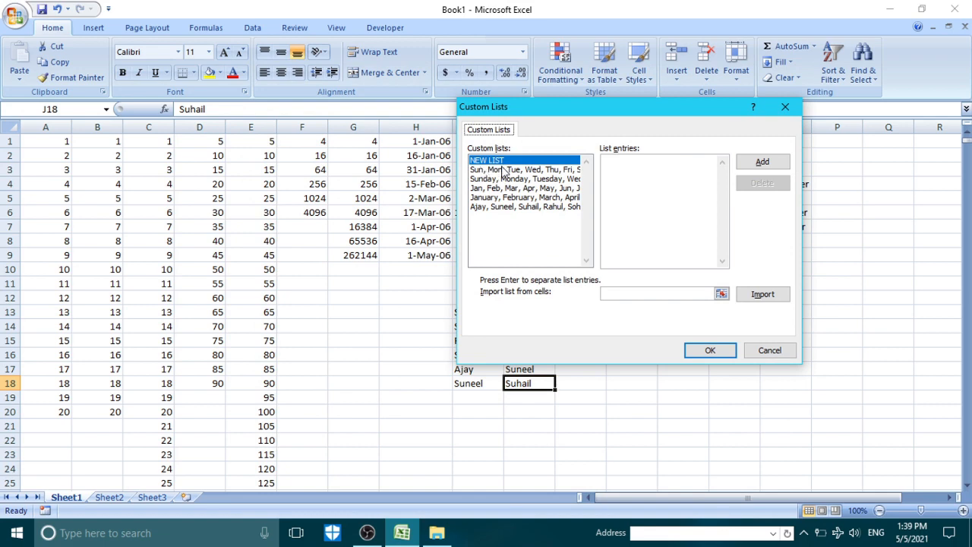
pyautogui.click(499, 207)
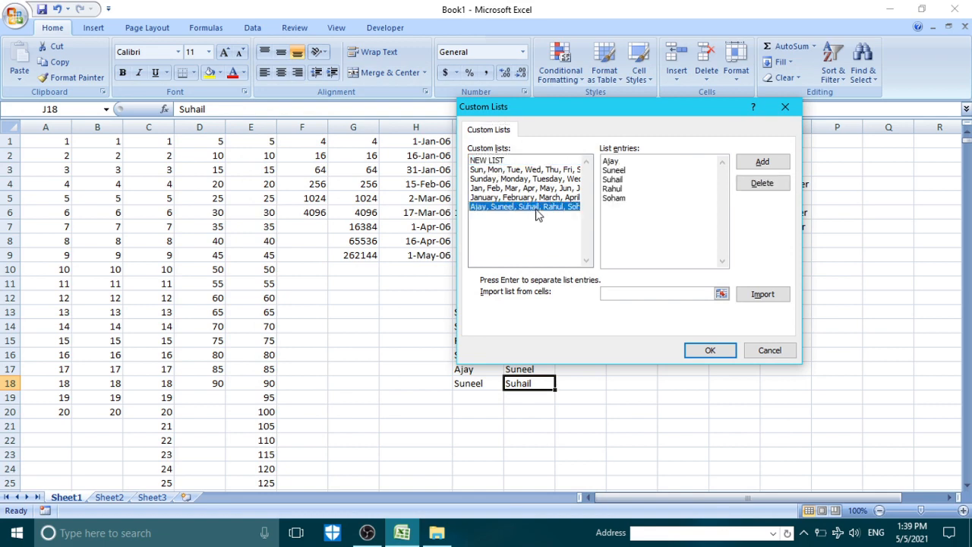
pyautogui.click(771, 189)
pyautogui.click(477, 303)
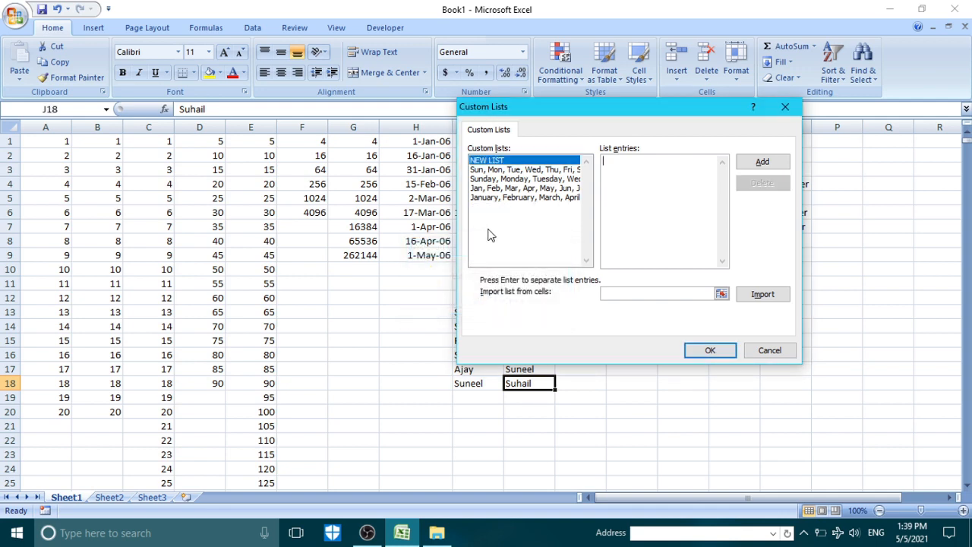
pyautogui.click(710, 350)
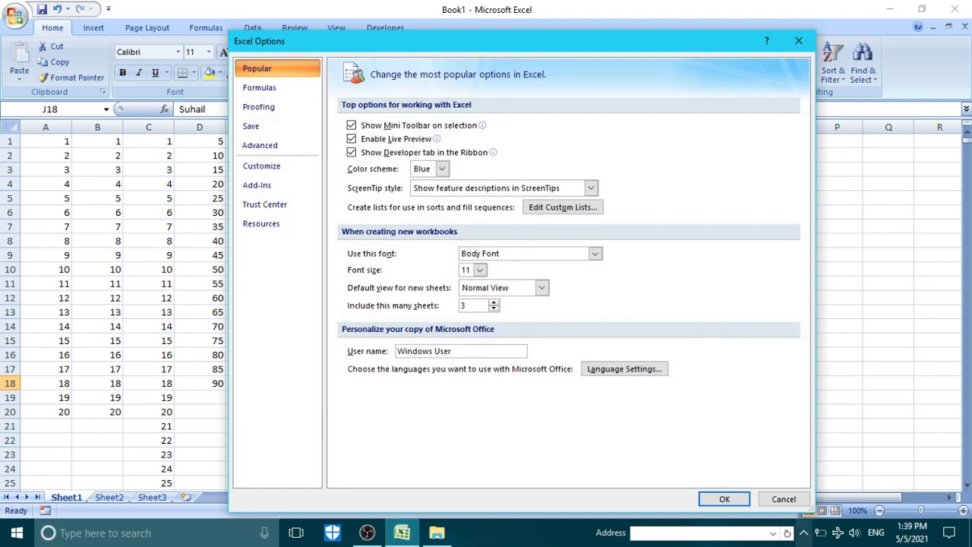
pyautogui.click(784, 500)
# Enter the deleted list's second name in L14, AutoFill it down to L20, and compare with the names in column I.
pyautogui.click(722, 326)
pyautogui.click(676, 326)
pyautogui.click(644, 325)
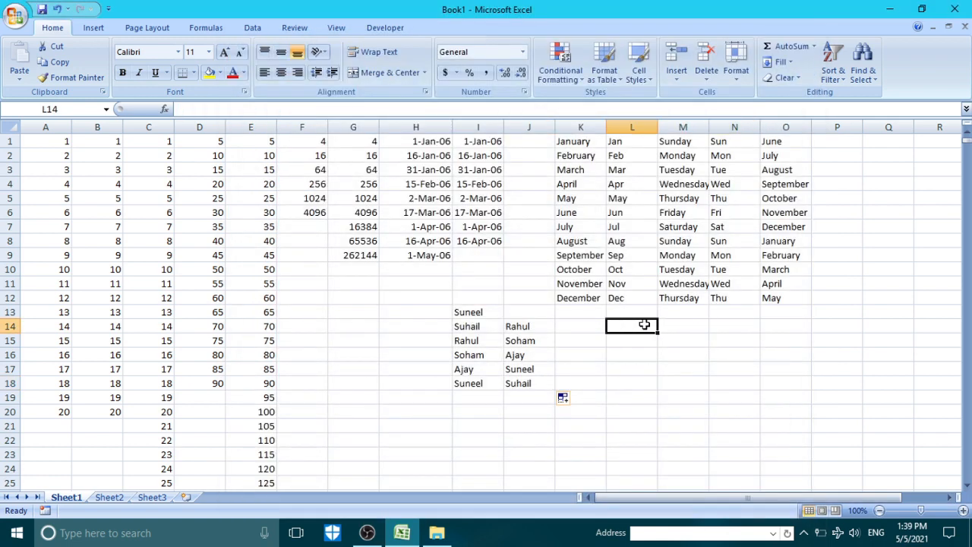
pyautogui.write('Suneel')
pyautogui.press('Return')
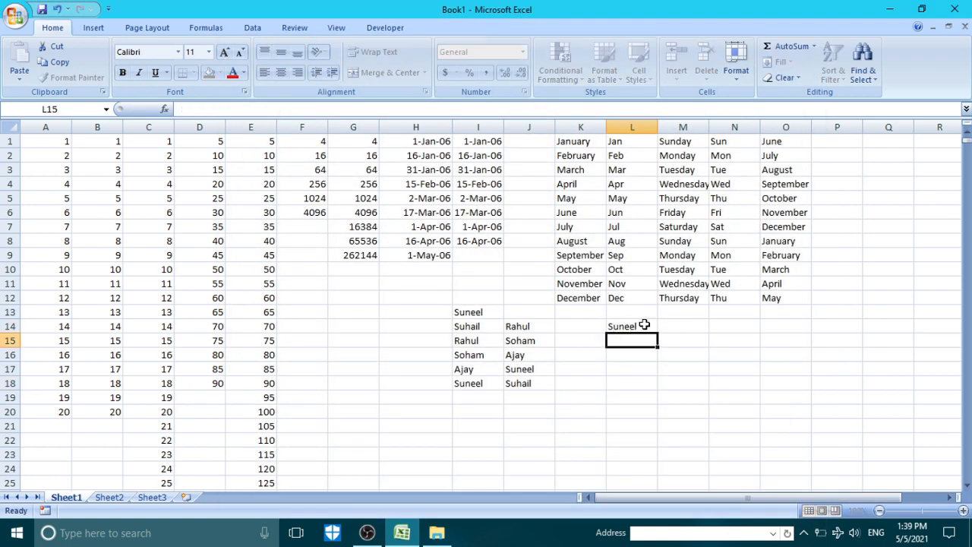
pyautogui.click(645, 326)
pyautogui.moveTo(656, 333); pyautogui.dragTo(657, 416)
pyautogui.click(734, 403)
pyautogui.click(630, 369)
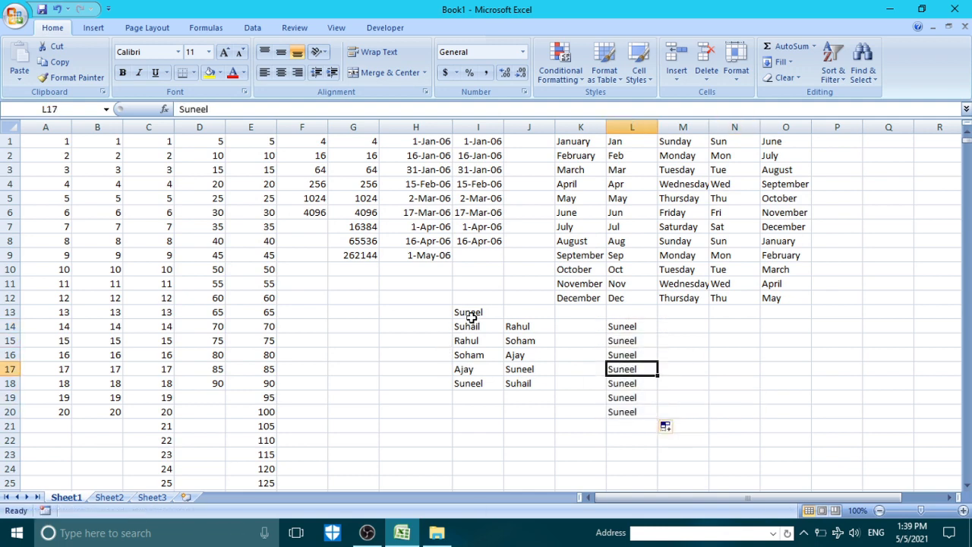
pyautogui.moveTo(469, 315); pyautogui.dragTo(469, 384)
pyautogui.click(647, 372)
pyautogui.click(634, 411)
pyautogui.click(699, 358)
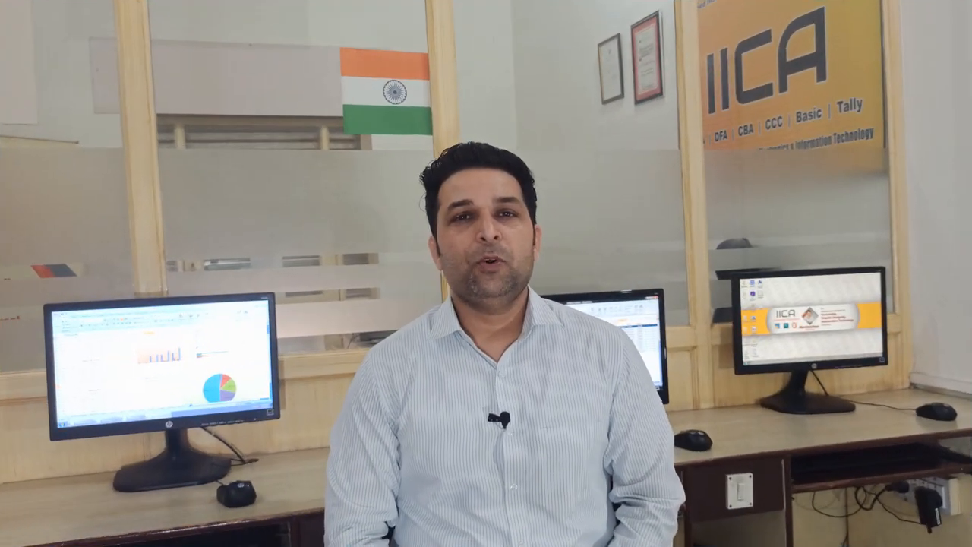